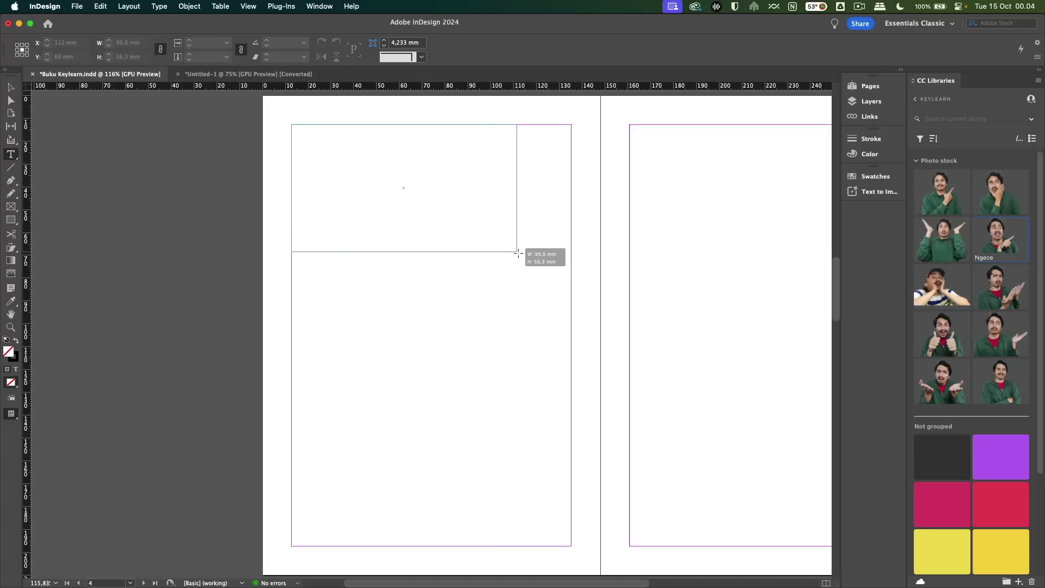
# Enter "ini adalah contoh text" in the new text frame at the upper-left margin corner of page 4 and deselect it.
pyautogui.click(425, 196)
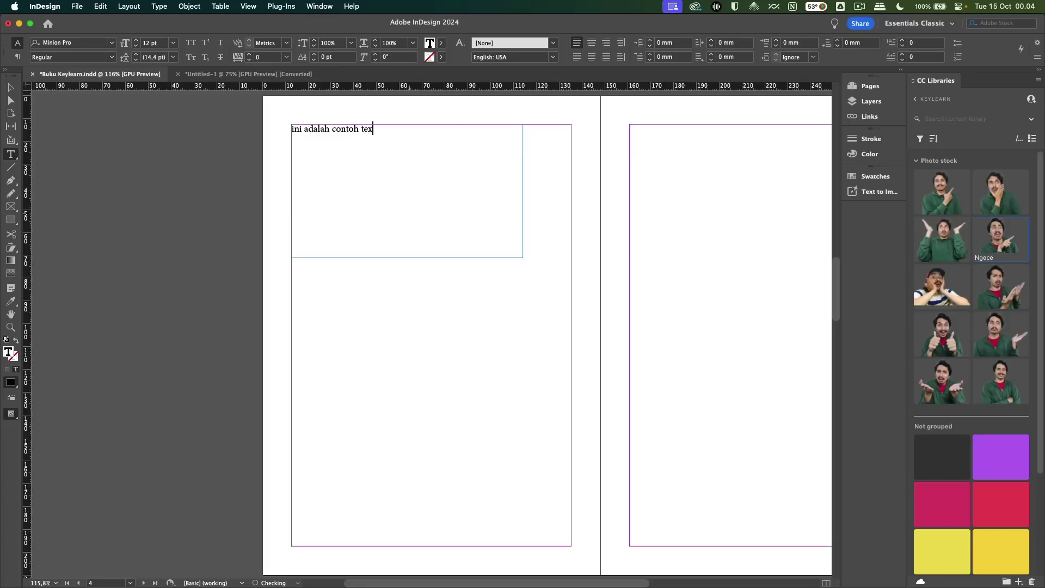
pyautogui.write('t')
pyautogui.press('Escape')
pyautogui.click(448, 346)
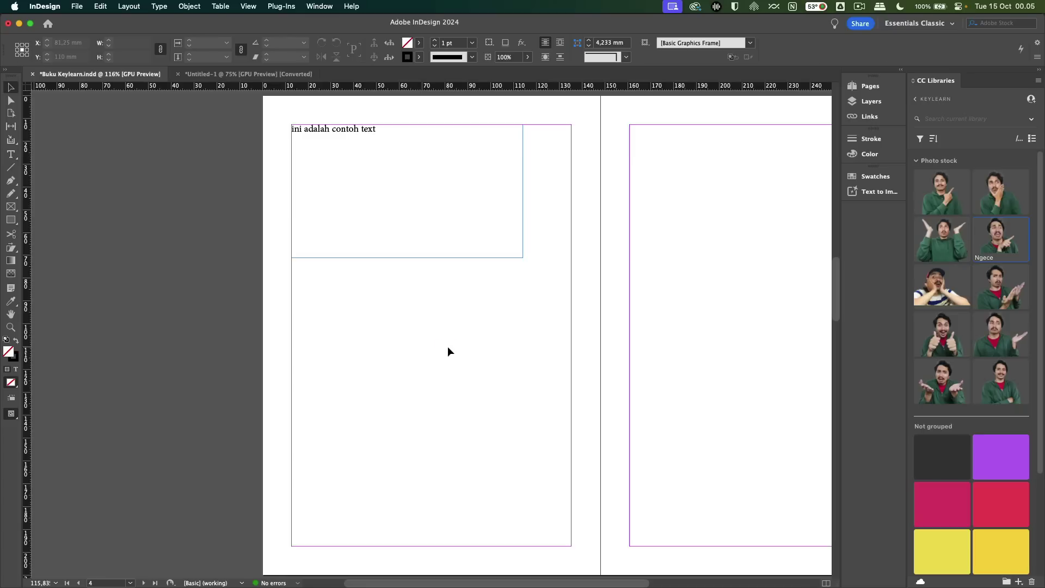
# Select all text in the sample frame and preview other typefaces in the font list without applying any.
pyautogui.click(427, 257)
pyautogui.click(420, 311)
pyautogui.click(404, 209)
pyautogui.doubleClick(404, 209)
pyautogui.click(388, 206)
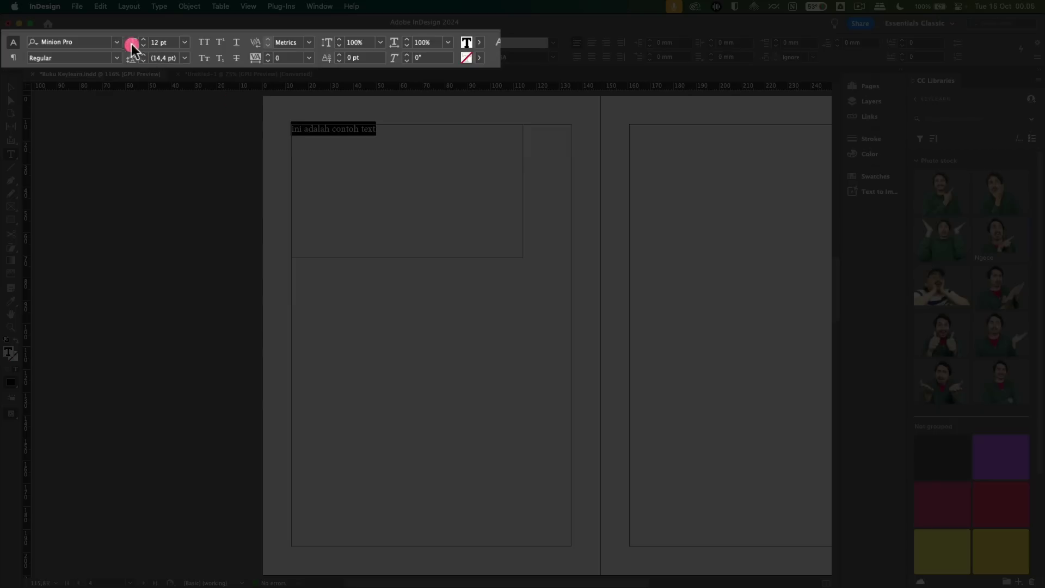
pyautogui.click(119, 42)
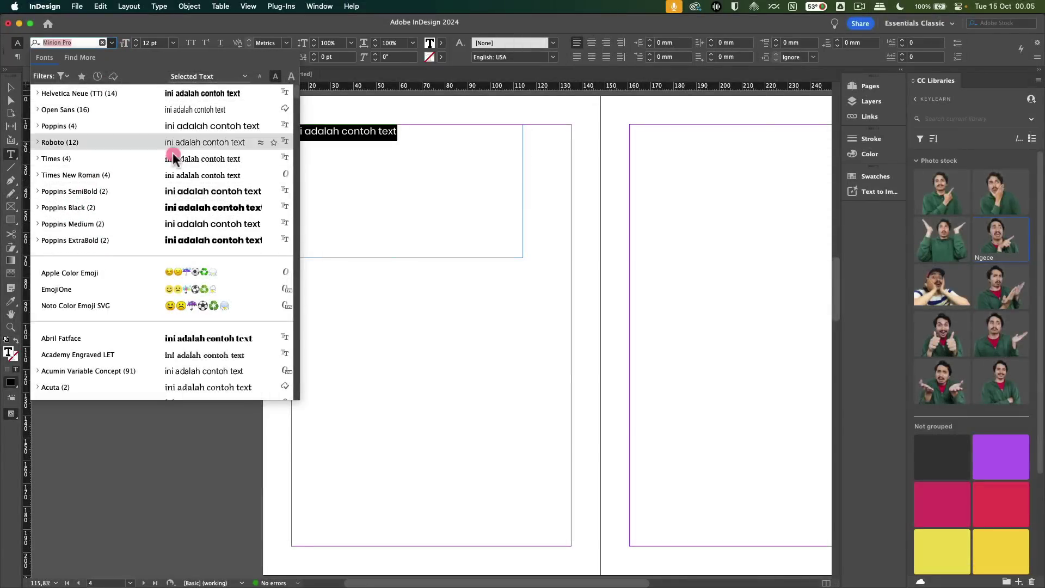
pyautogui.click(409, 187)
pyautogui.press('Escape')
# Select the sample text frame and show its Properties panel.
pyautogui.click(382, 125)
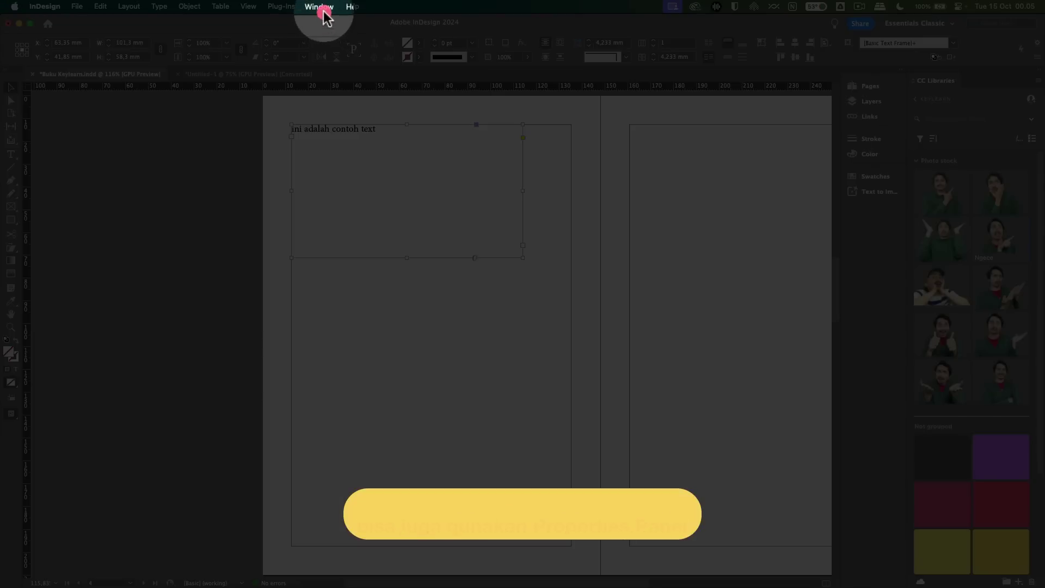
pyautogui.click(321, 8)
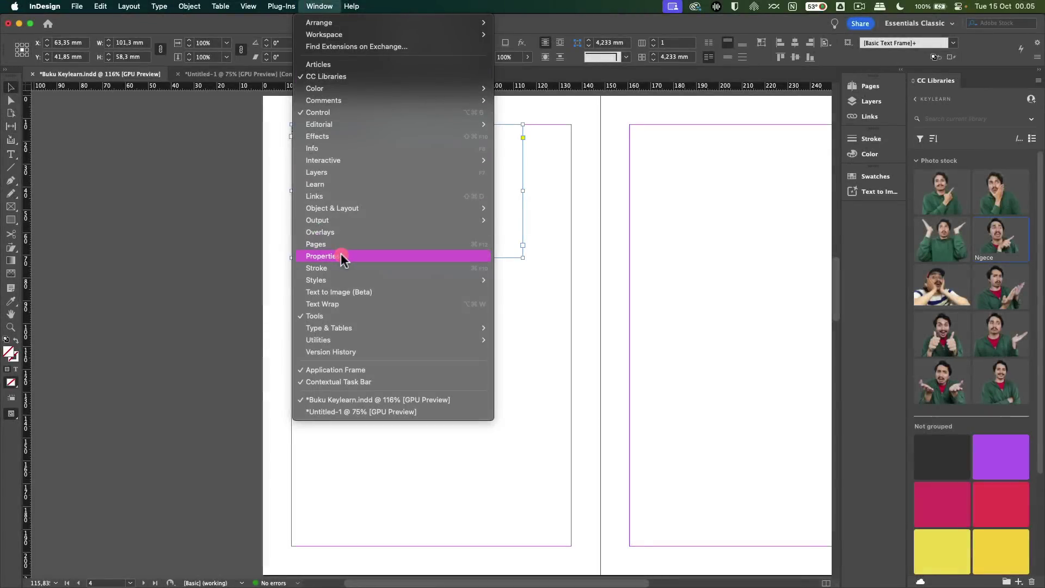
pyautogui.click(342, 256)
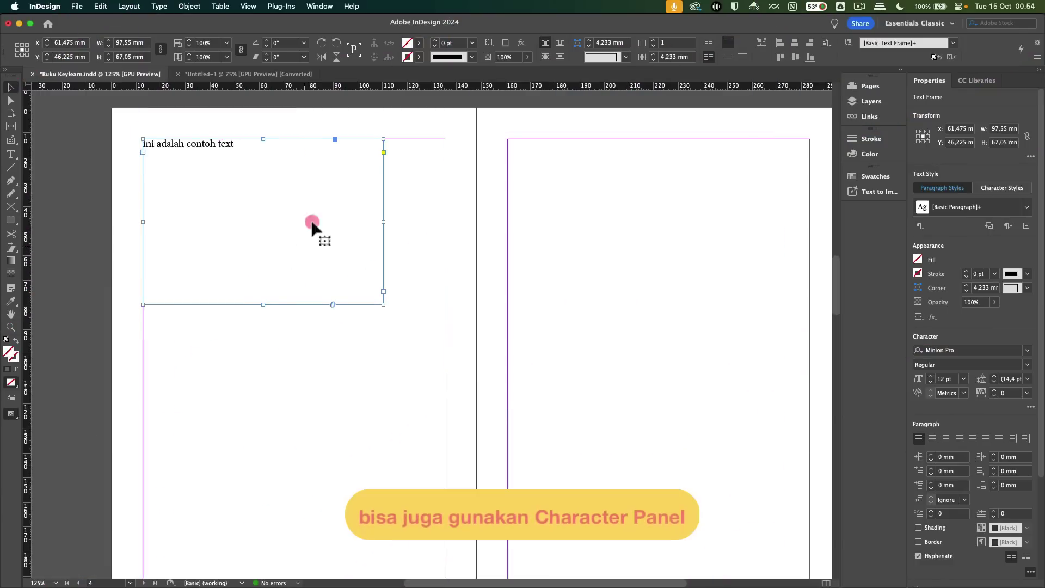
# Open the Character panel and move it clear of the text frame, onto the facing page.
pyautogui.click(320, 7)
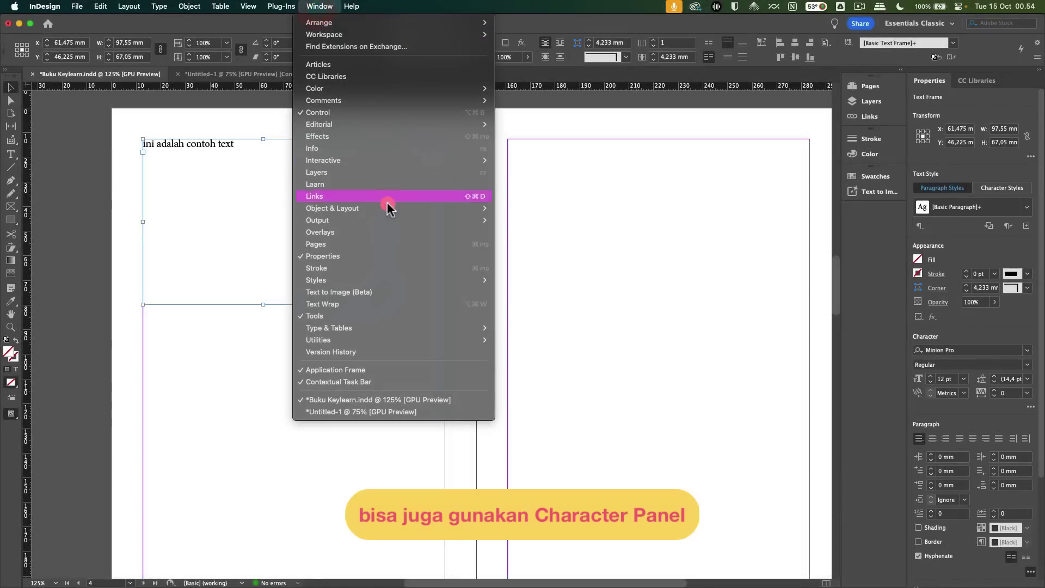
pyautogui.moveTo(408, 328)
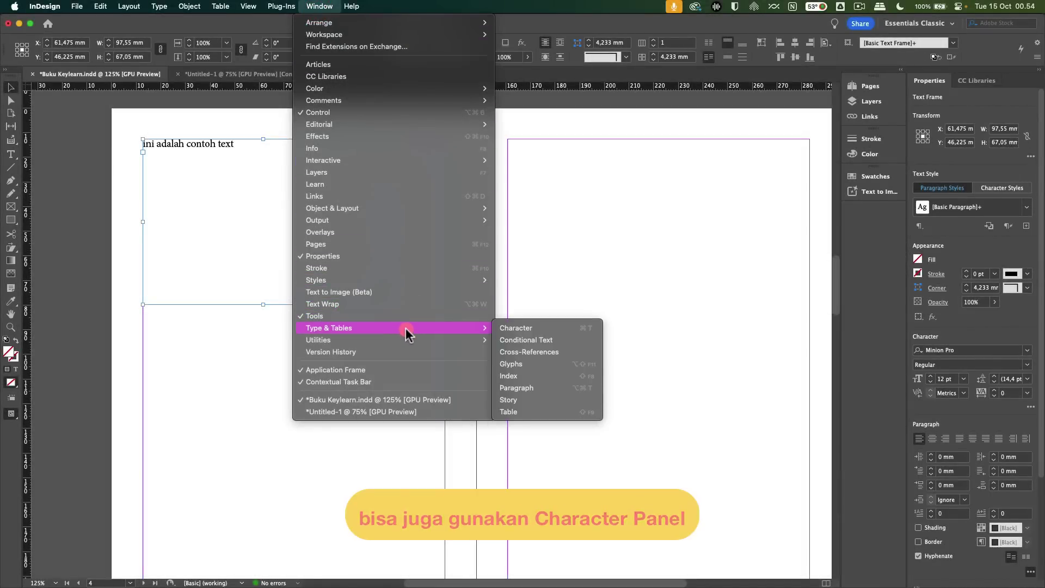
pyautogui.click(516, 329)
pyautogui.moveTo(408, 170); pyautogui.dragTo(664, 152)
pyautogui.click(667, 184)
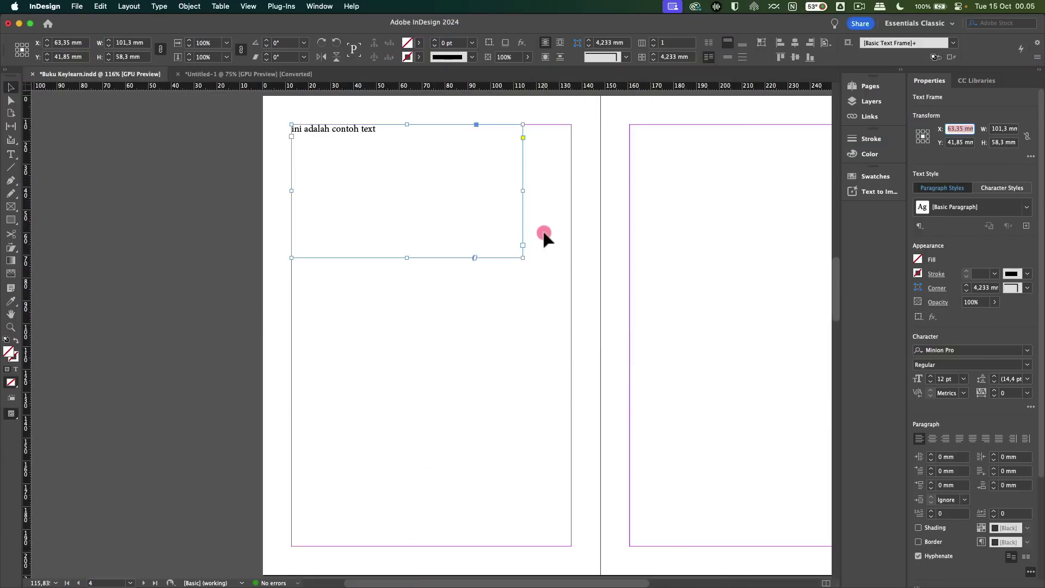
pyautogui.click(544, 235)
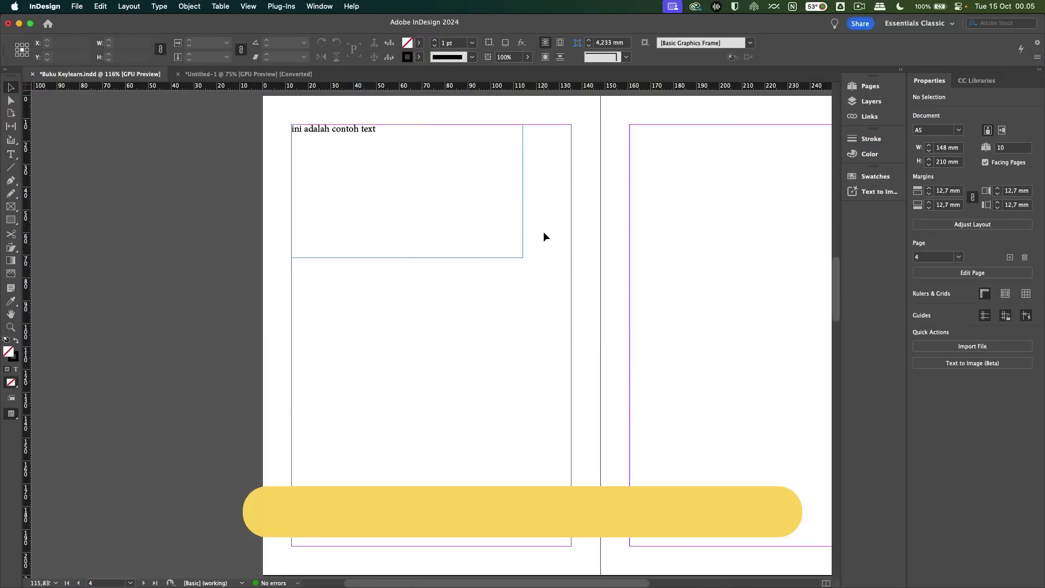
pyautogui.doubleClick(338, 146)
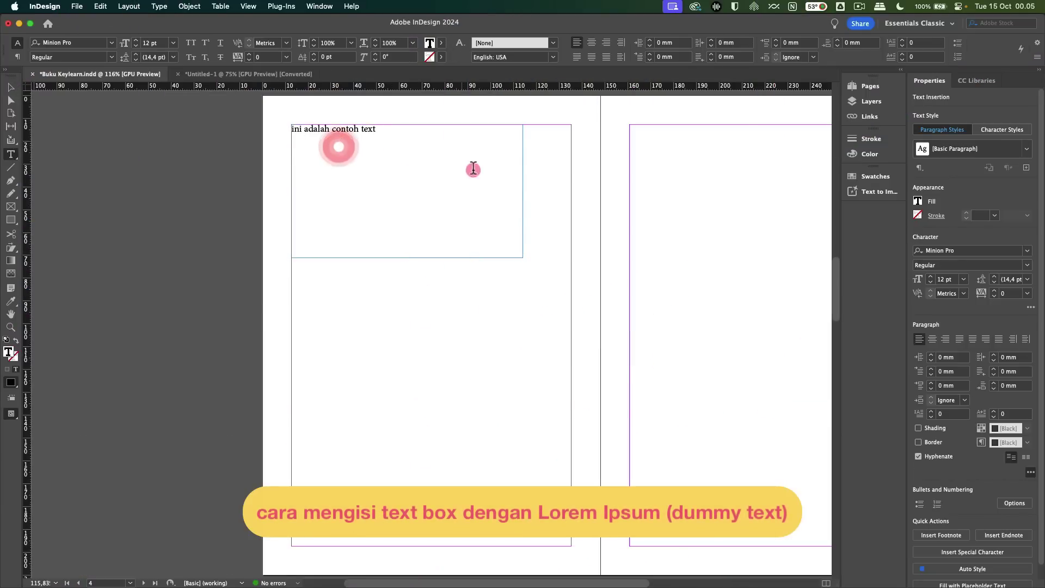
pyautogui.press('Escape')
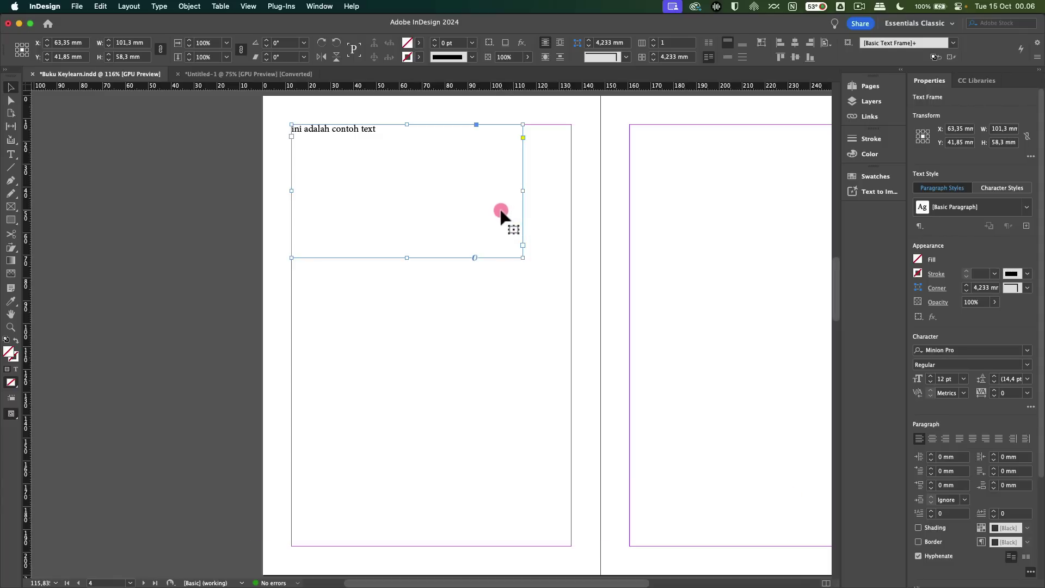
pyautogui.click(579, 203)
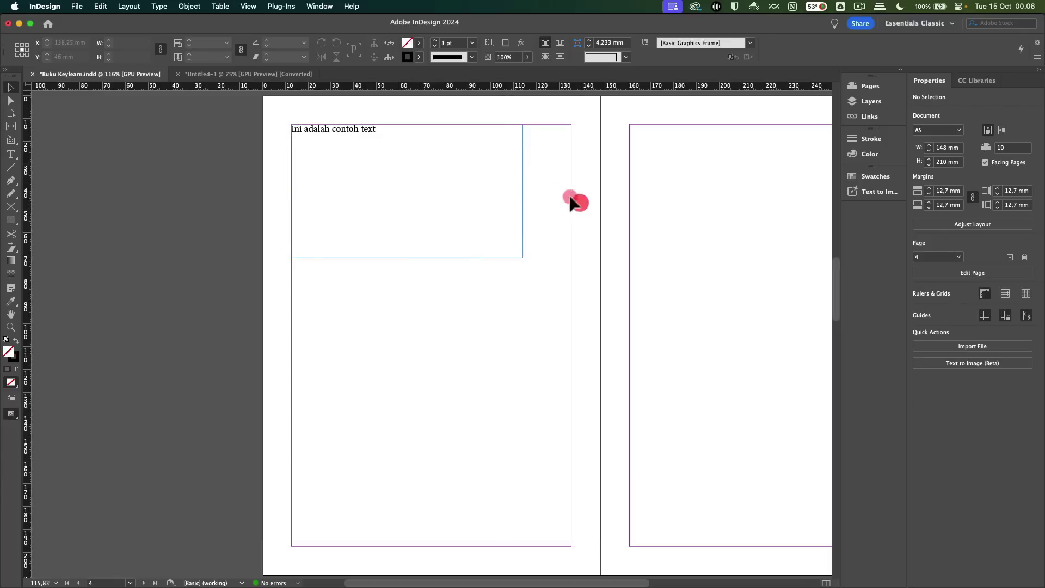
# Delete all the sample text from the frame, keeping the empty frame.
pyautogui.doubleClick(488, 178)
pyautogui.press('super+a')
pyautogui.press('BackSpace')
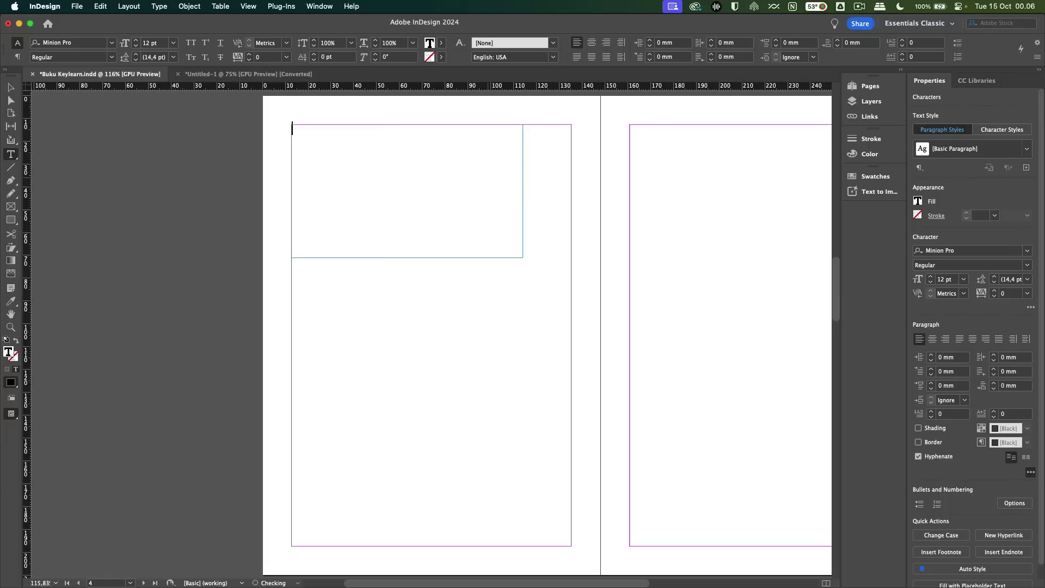
pyautogui.press('Escape')
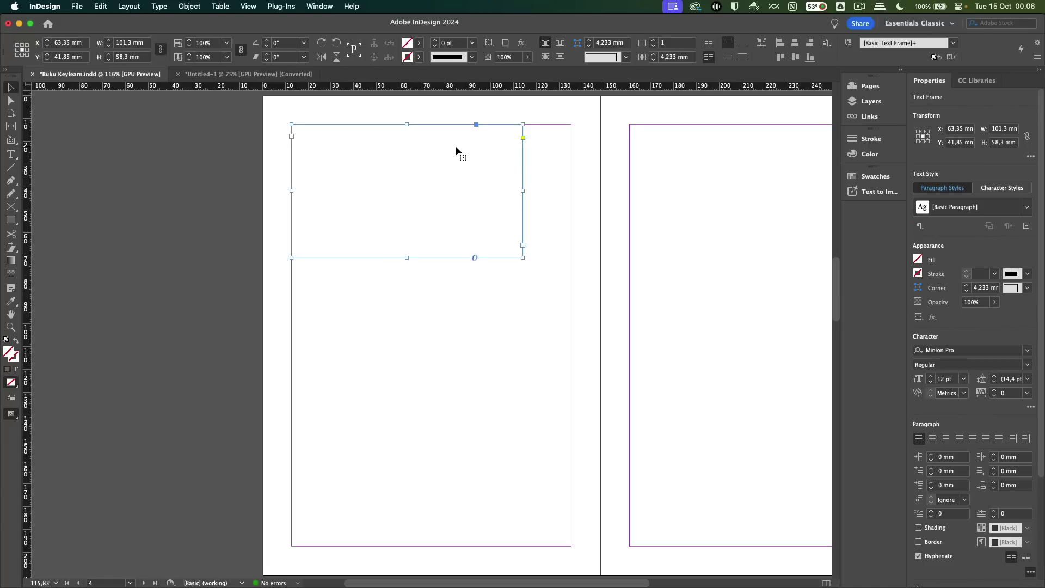
# Fill the empty text frame with placeholder text.
pyautogui.doubleClick(455, 146)
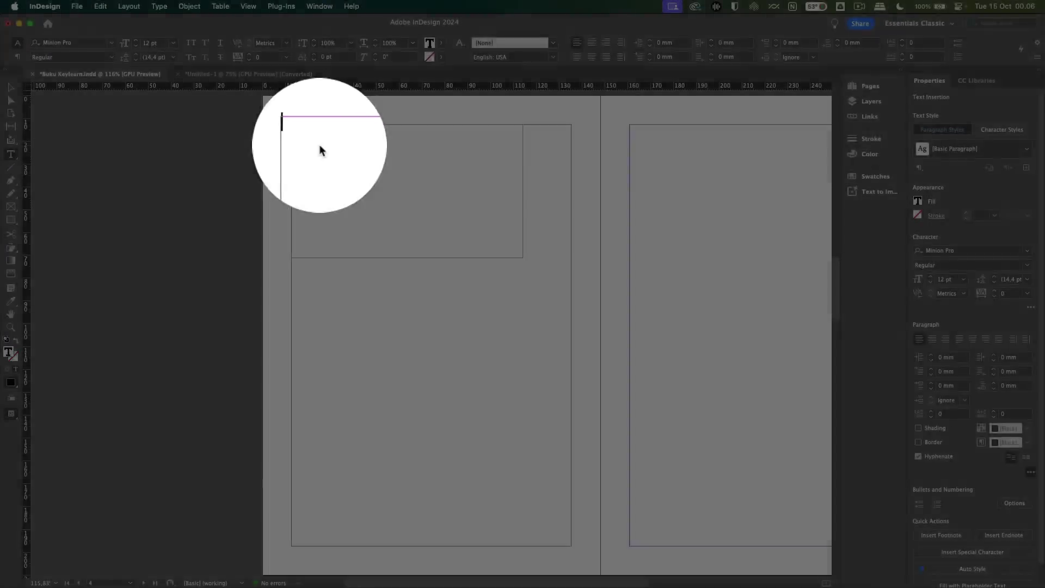
pyautogui.rightClick(320, 145)
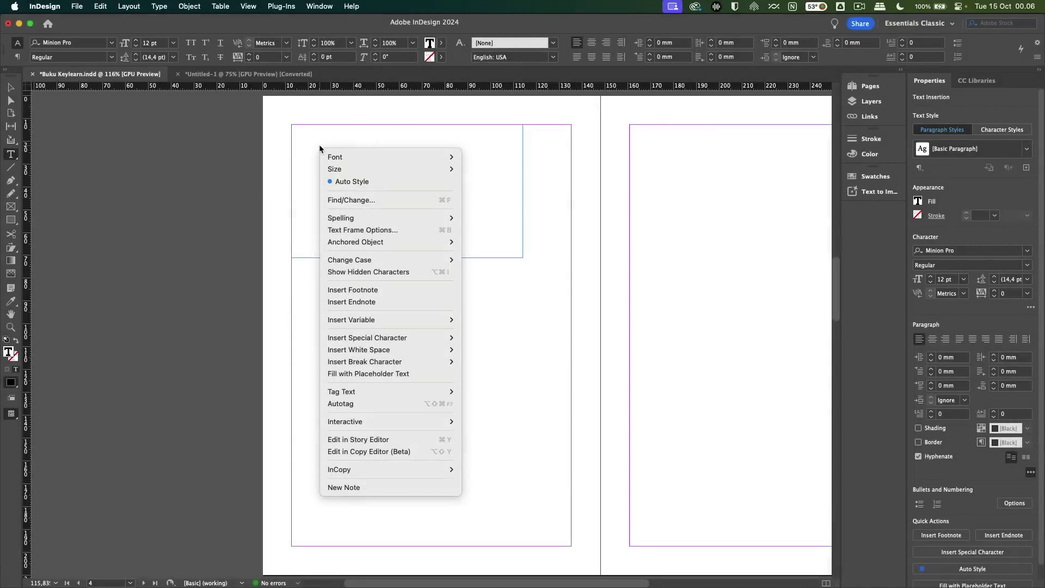
pyautogui.click(375, 377)
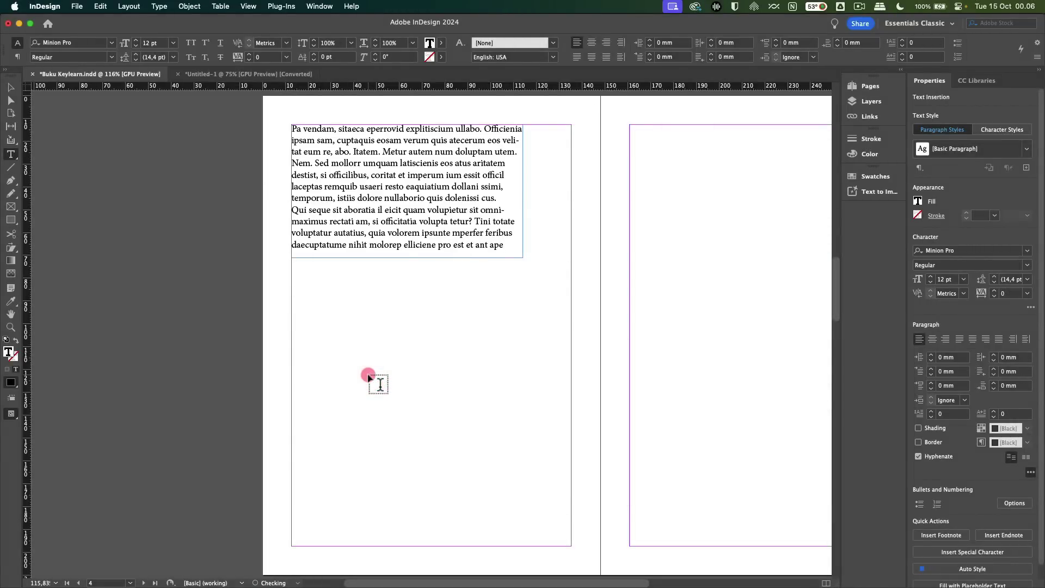
pyautogui.press('Escape')
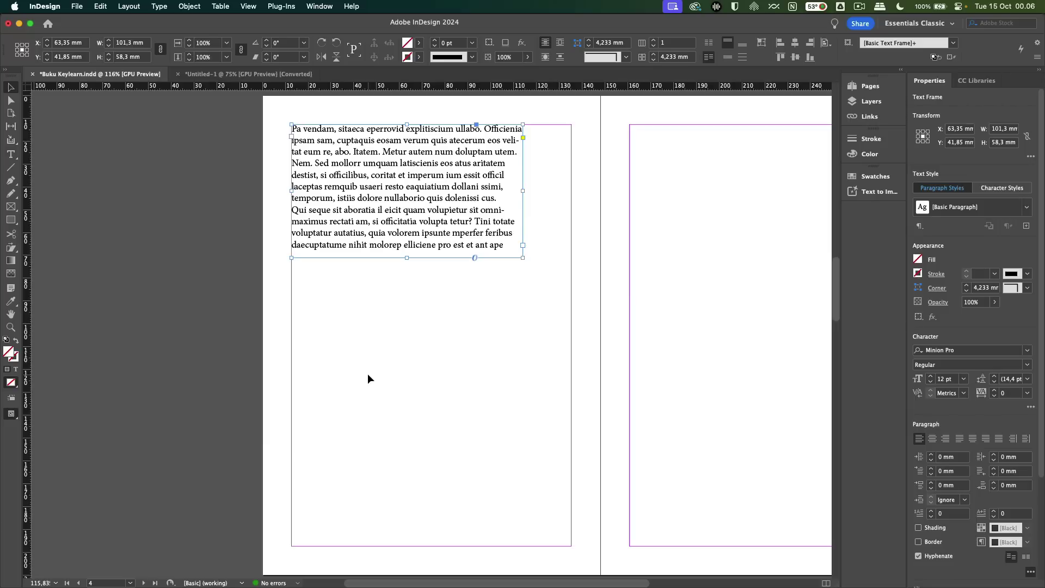
# Extend the text frame downward to about 183 mm high and fill the added space with more placeholder text.
pyautogui.moveTo(406, 258); pyautogui.dragTo(415, 543)
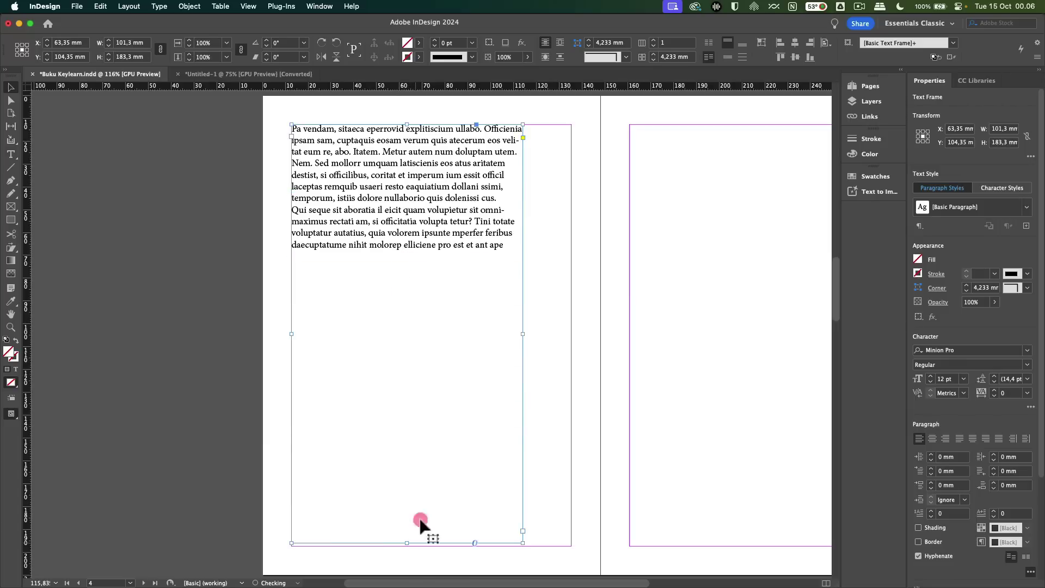
pyautogui.doubleClick(509, 246)
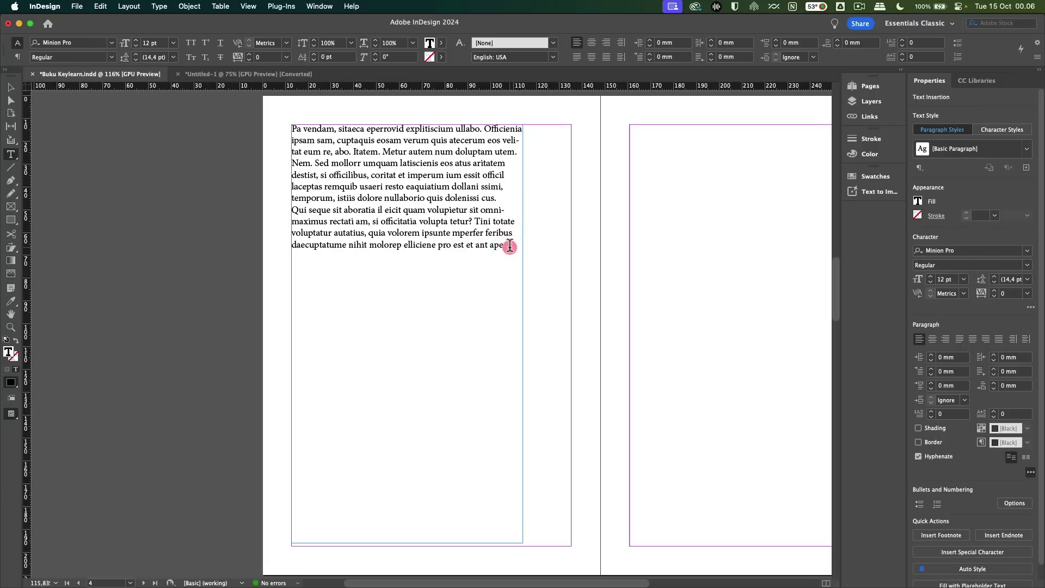
pyautogui.rightClick(509, 246)
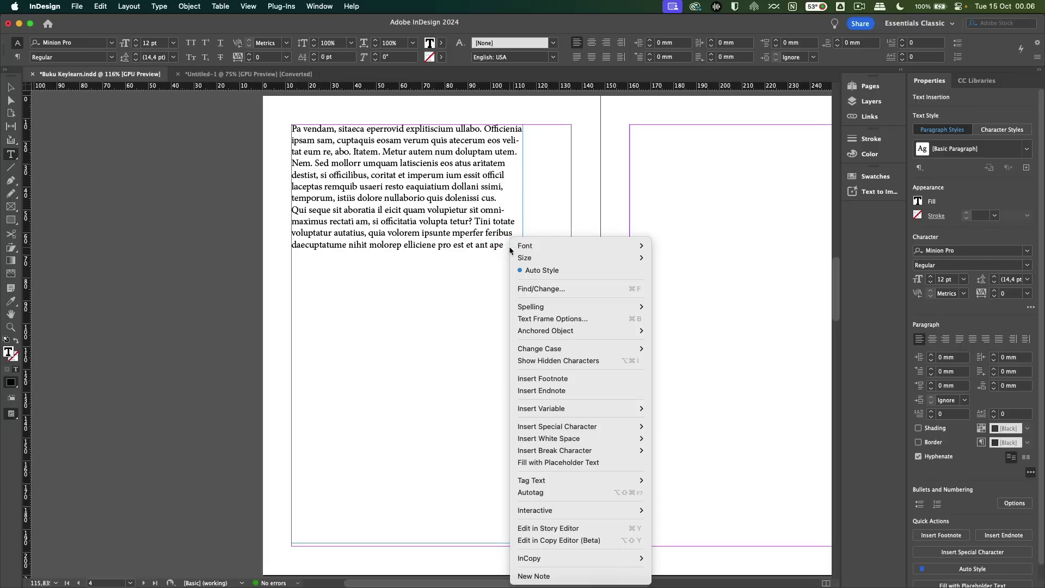
pyautogui.click(558, 462)
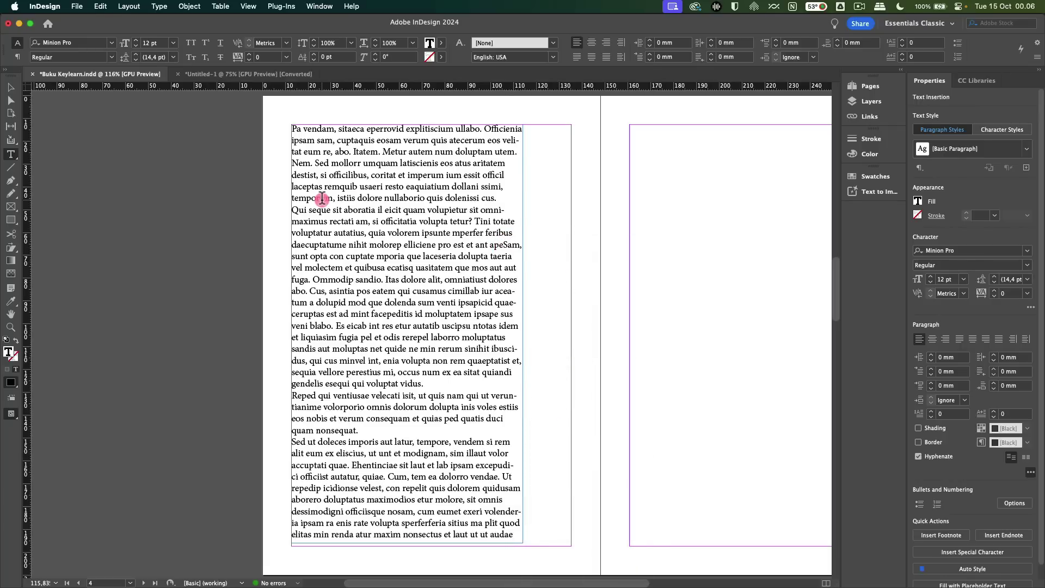
pyautogui.press('Escape')
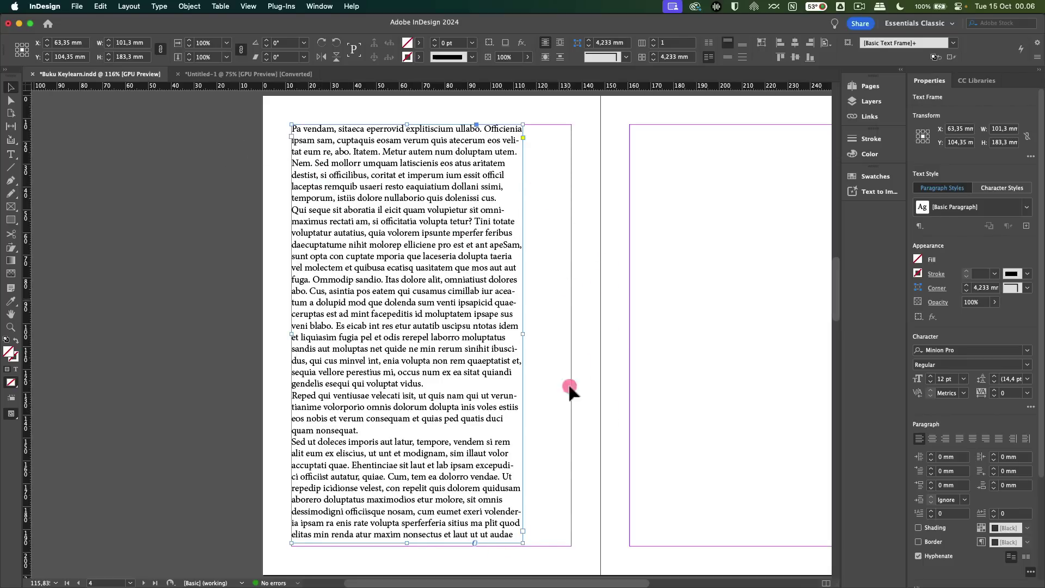
# Shorten the filled text frame from its bottom edge to about 62 mm high and reselect it.
pyautogui.moveTo(408, 545); pyautogui.dragTo(396, 267)
pyautogui.click(378, 294)
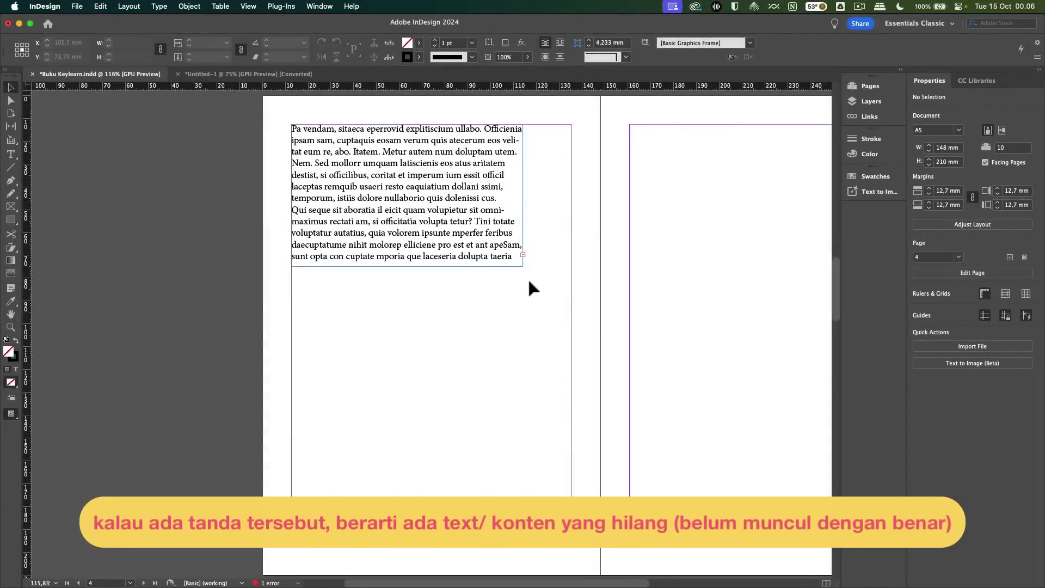
pyautogui.click(488, 255)
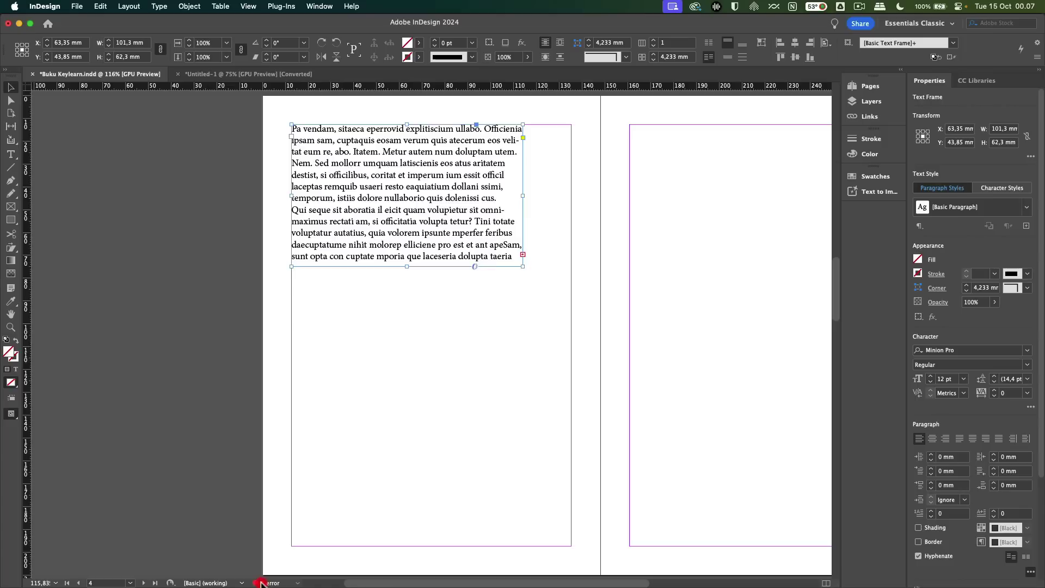
# Open Preflight beside the text frame and expand the text error down to the overset frame entry.
pyautogui.doubleClick(263, 581)
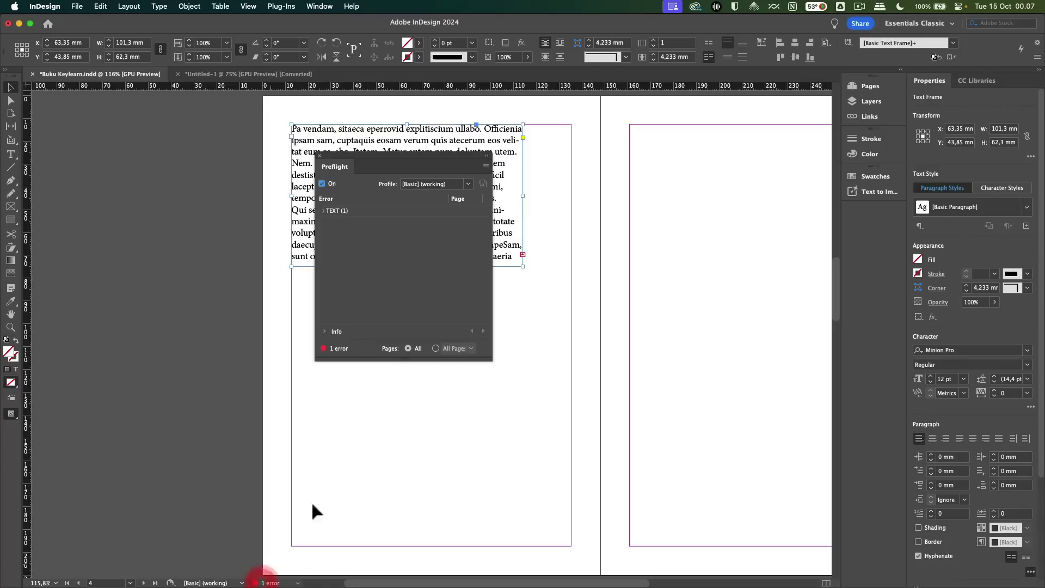
pyautogui.moveTo(443, 164); pyautogui.dragTo(789, 166)
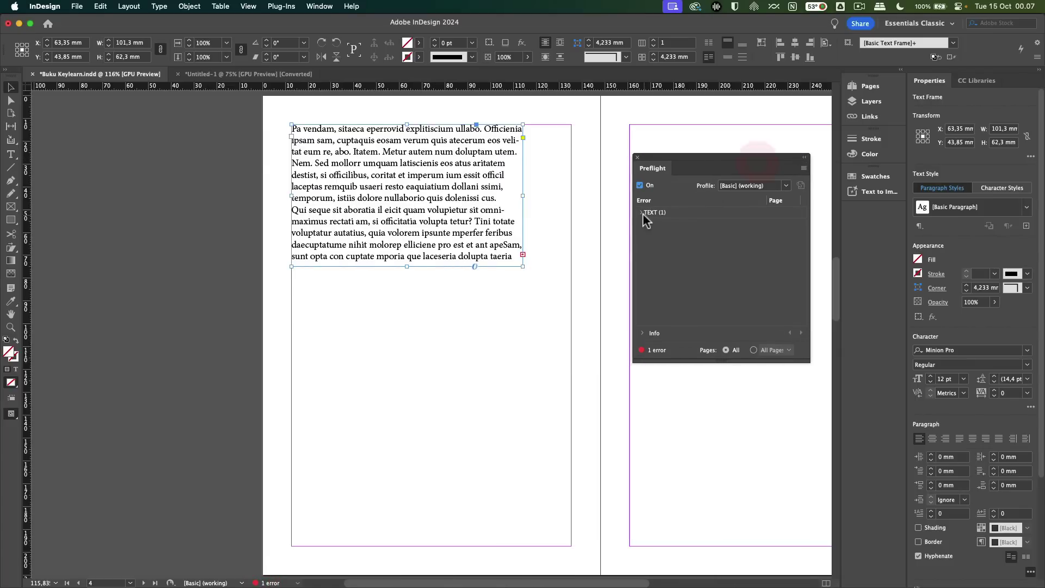
pyautogui.click(642, 214)
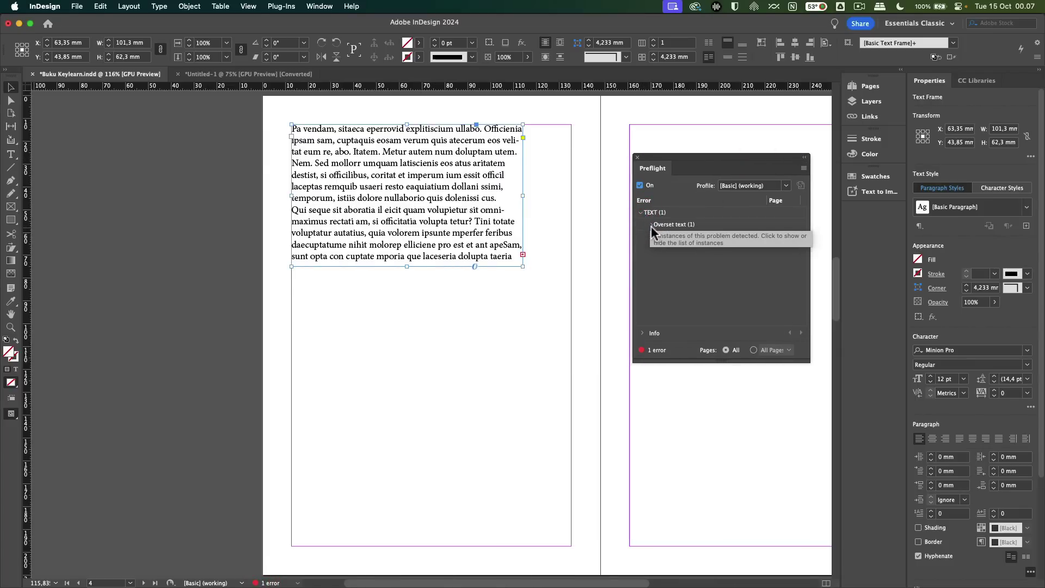
pyautogui.click(652, 225)
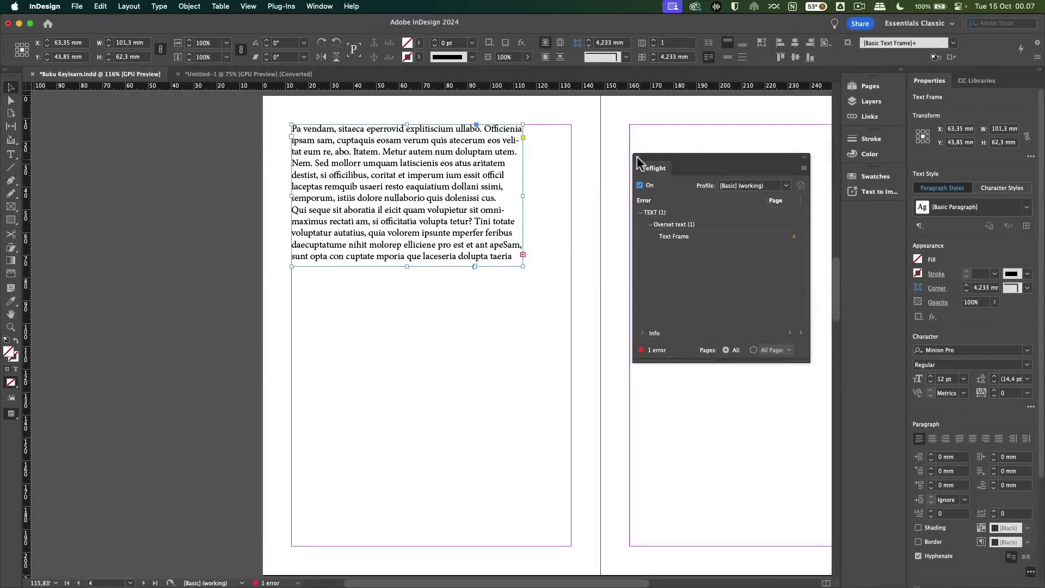
# Load the frame's overset text and flow it into a new linked text frame on the facing page.
pyautogui.click(522, 255)
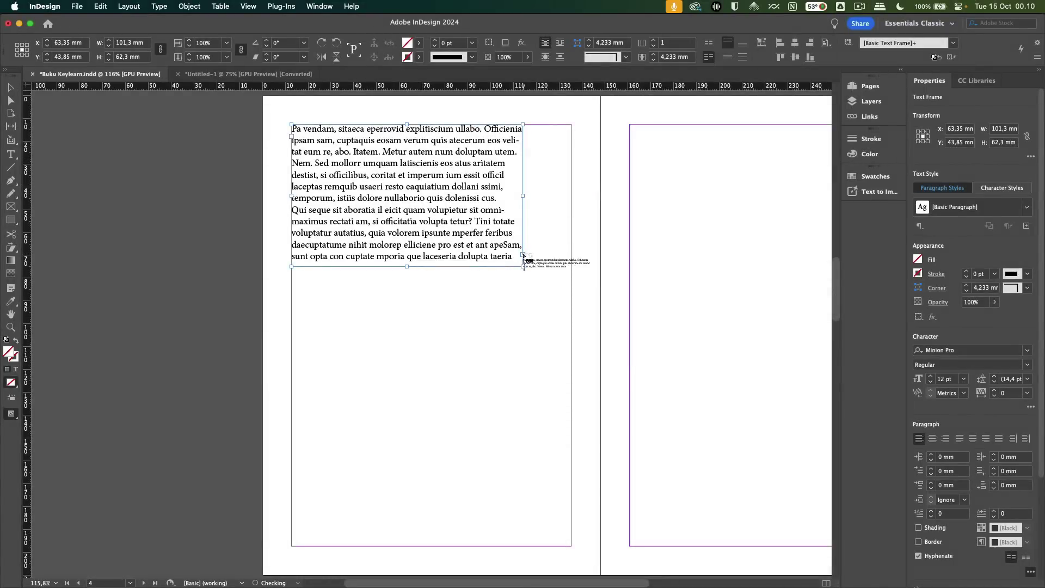
pyautogui.moveTo(640, 158); pyautogui.dragTo(801, 335)
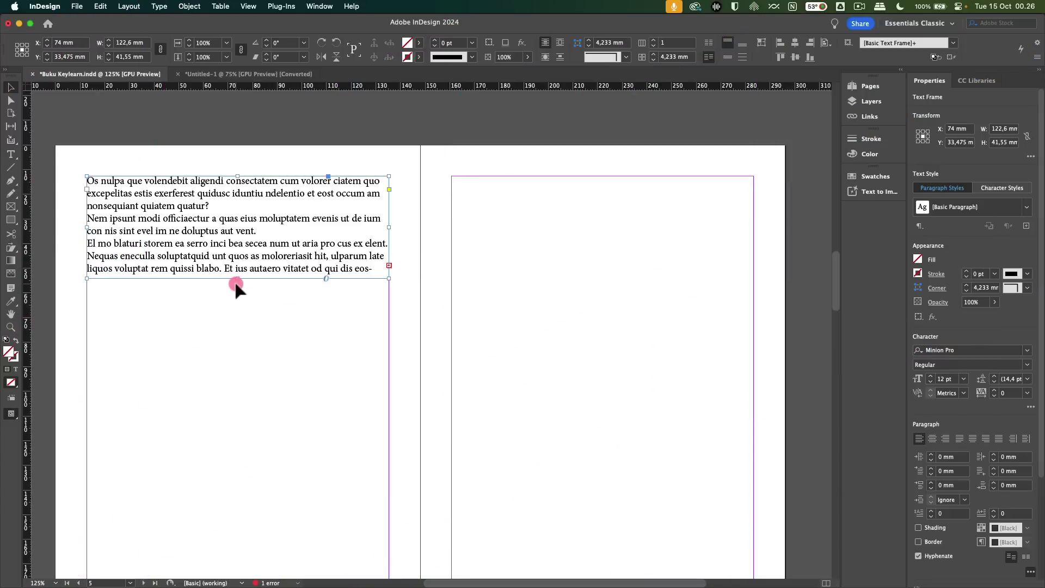
# Try stretching the text frame's height to fit all its content, and undo the resize.
pyautogui.moveTo(237, 281); pyautogui.dragTo(238, 444)
pyautogui.doubleClick(238, 444)
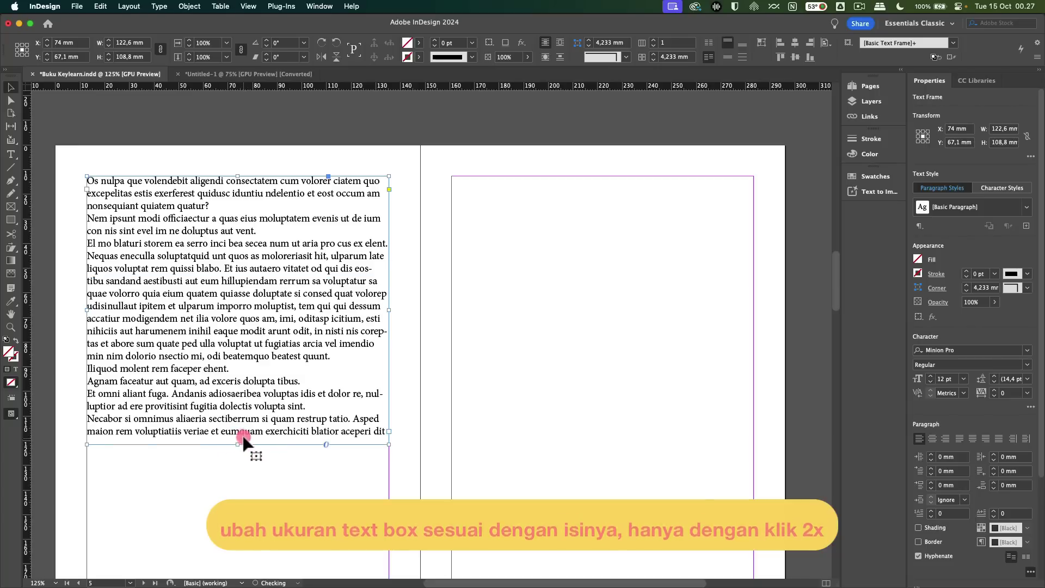
pyautogui.click(250, 456)
pyautogui.press('super+z')
pyautogui.click(249, 426)
pyautogui.click(235, 266)
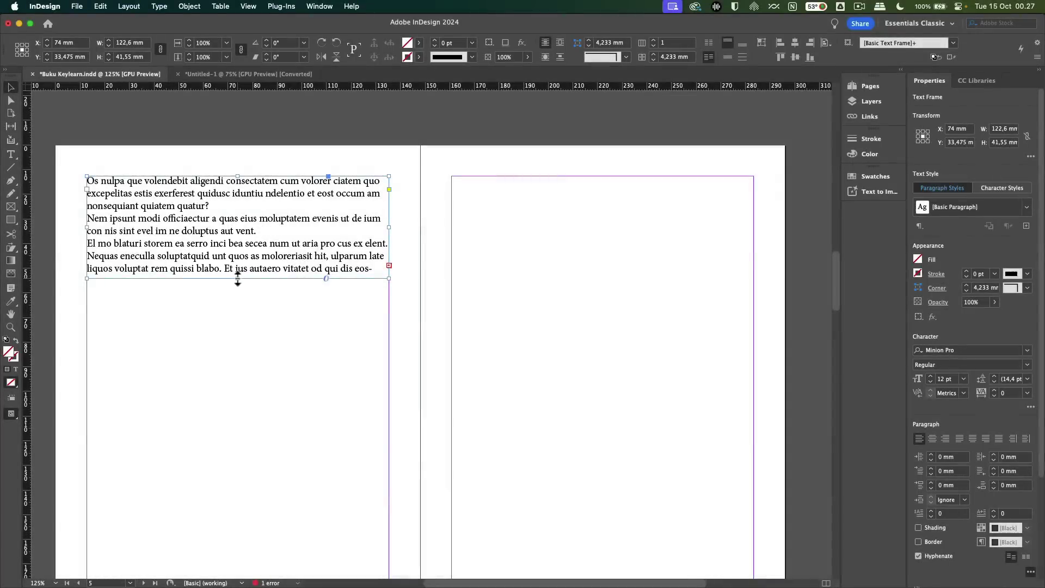
# Fit the text frame's height to its content, try lengthening it further, undo the changes and fit it again.
pyautogui.doubleClick(238, 278)
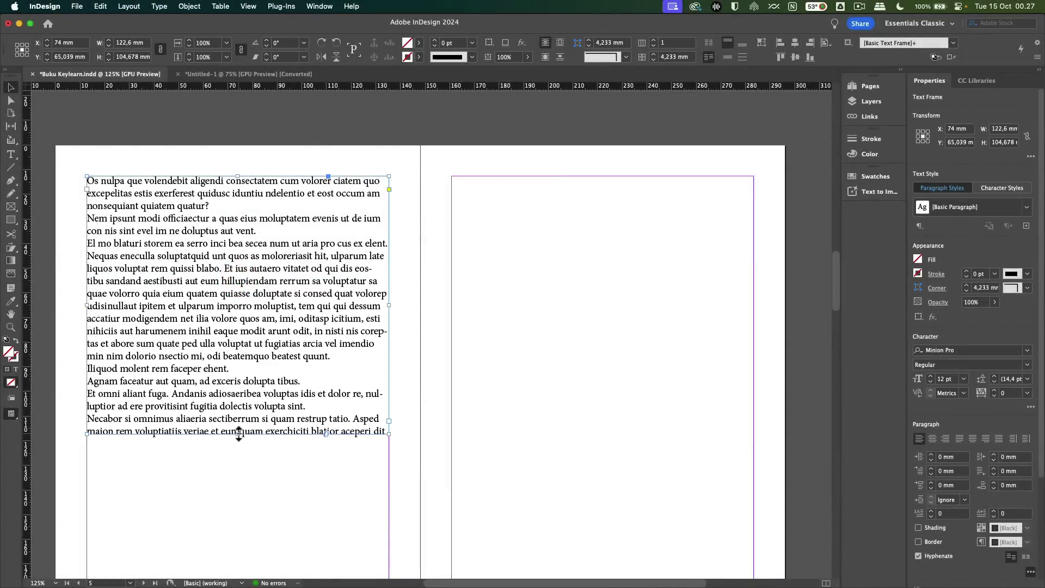
pyautogui.moveTo(239, 433); pyautogui.dragTo(269, 546)
pyautogui.press('super+z')
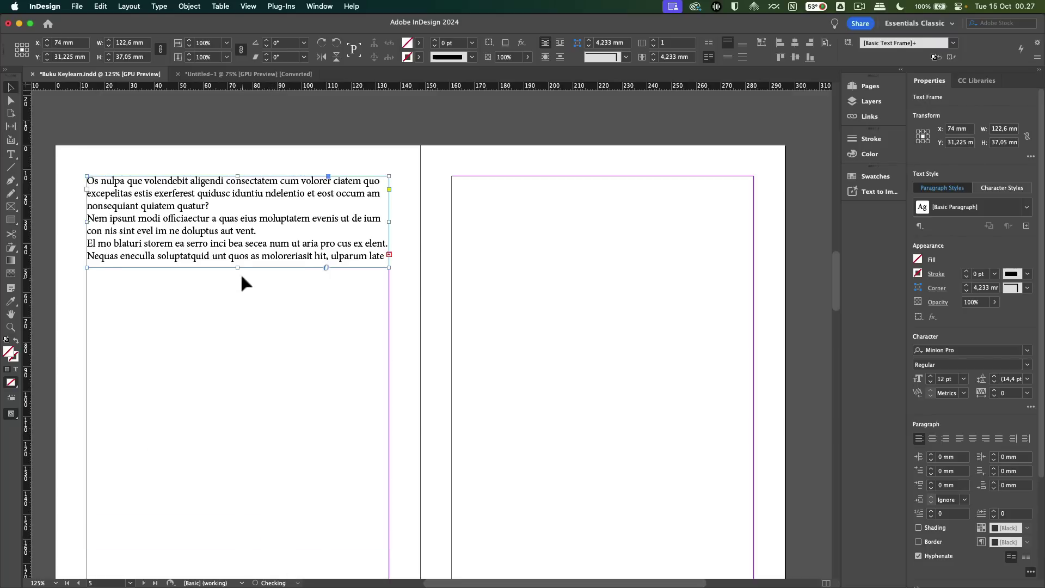
pyautogui.doubleClick(238, 267)
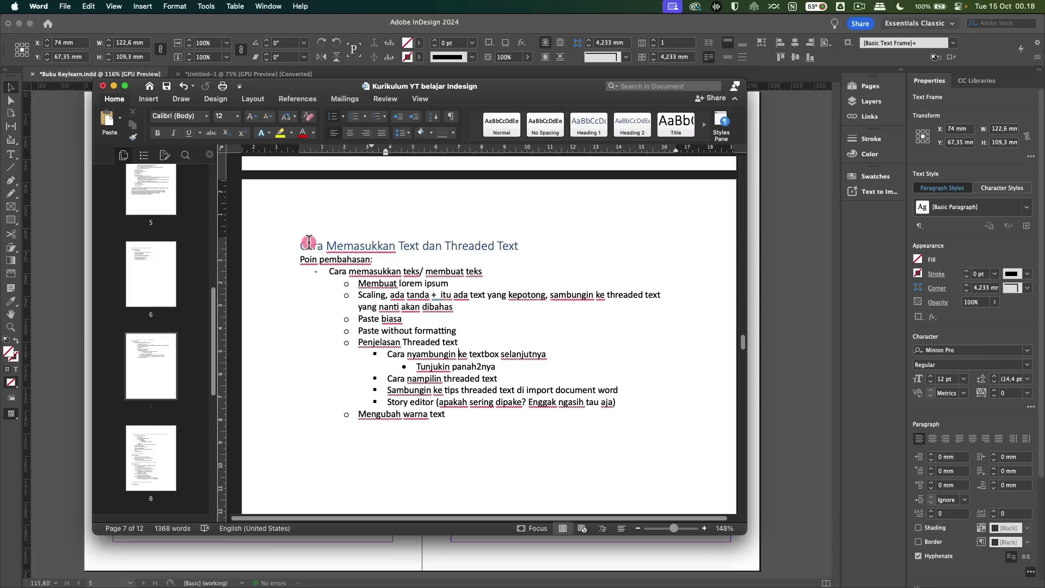
# In Word, copy the whole "Cara Memasukkan Text dan Threaded Text" section and check its heading, body line and nested list.
pyautogui.moveTo(301, 246); pyautogui.dragTo(455, 409)
pyautogui.press('super+c')
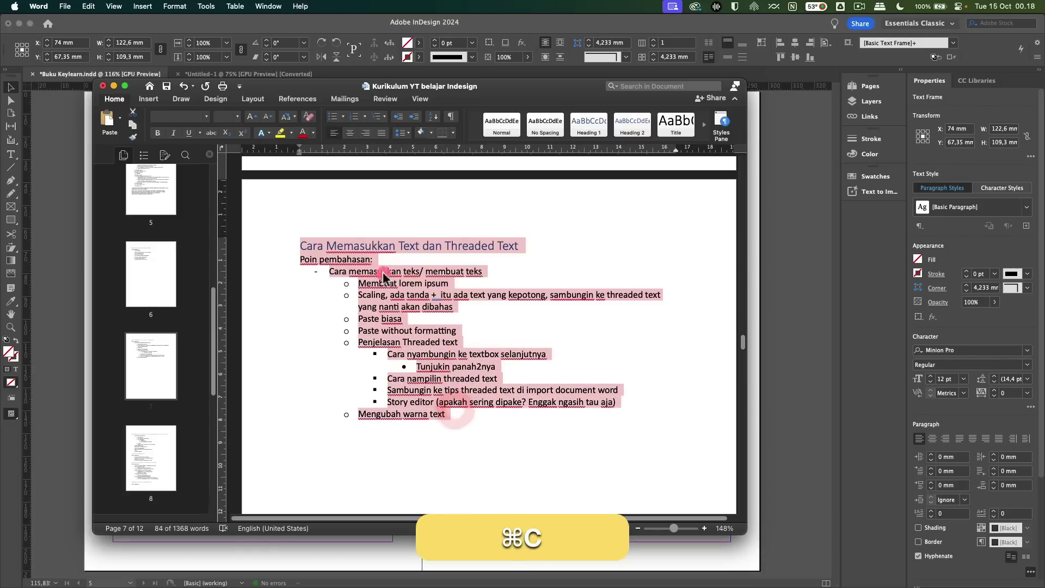
pyautogui.click(467, 286)
pyautogui.moveTo(300, 245); pyautogui.dragTo(521, 247)
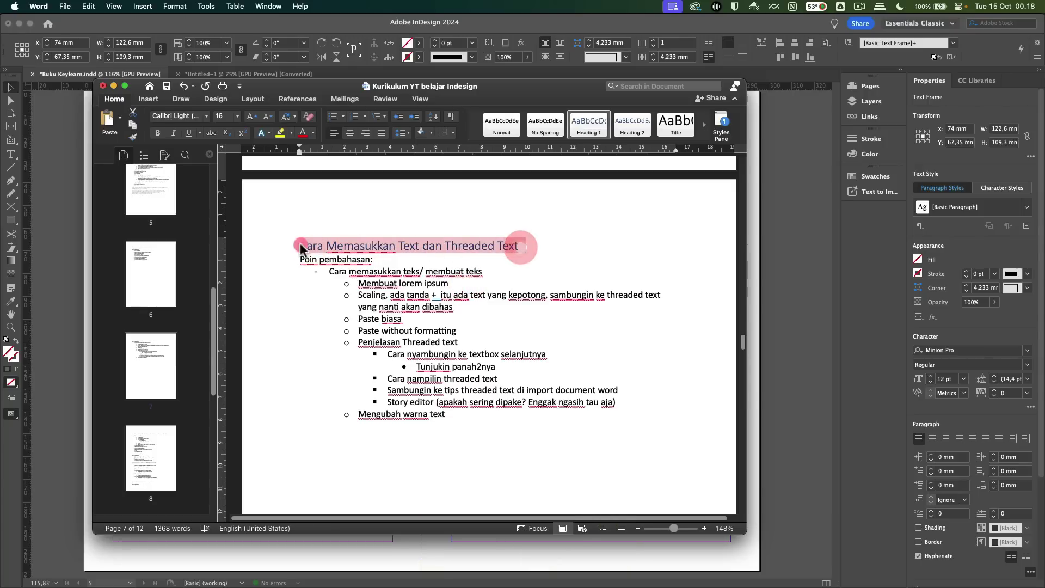
pyautogui.moveTo(373, 260); pyautogui.dragTo(300, 260)
pyautogui.click(503, 140)
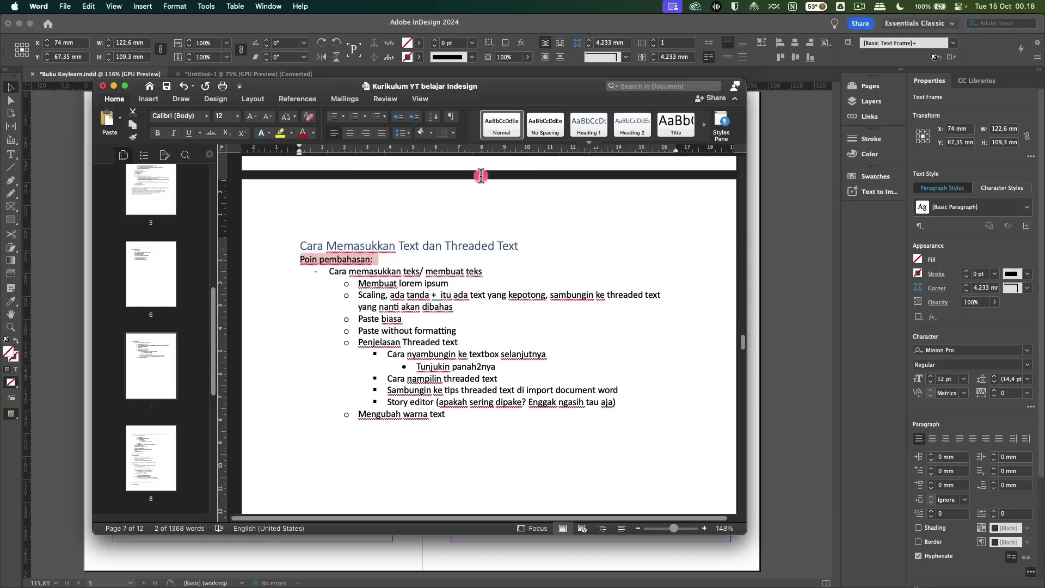
pyautogui.click(333, 271)
pyautogui.moveTo(332, 270); pyautogui.dragTo(440, 415)
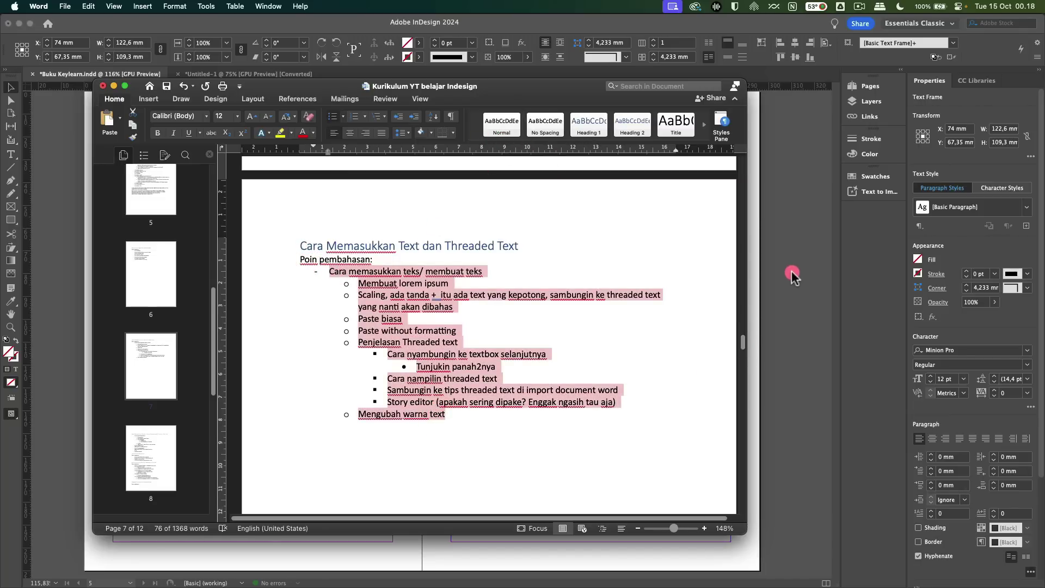
# Switch back to InDesign and paste the copied outline with its formatting into the first page's empty text frame.
pyautogui.click(792, 272)
pyautogui.doubleClick(280, 235)
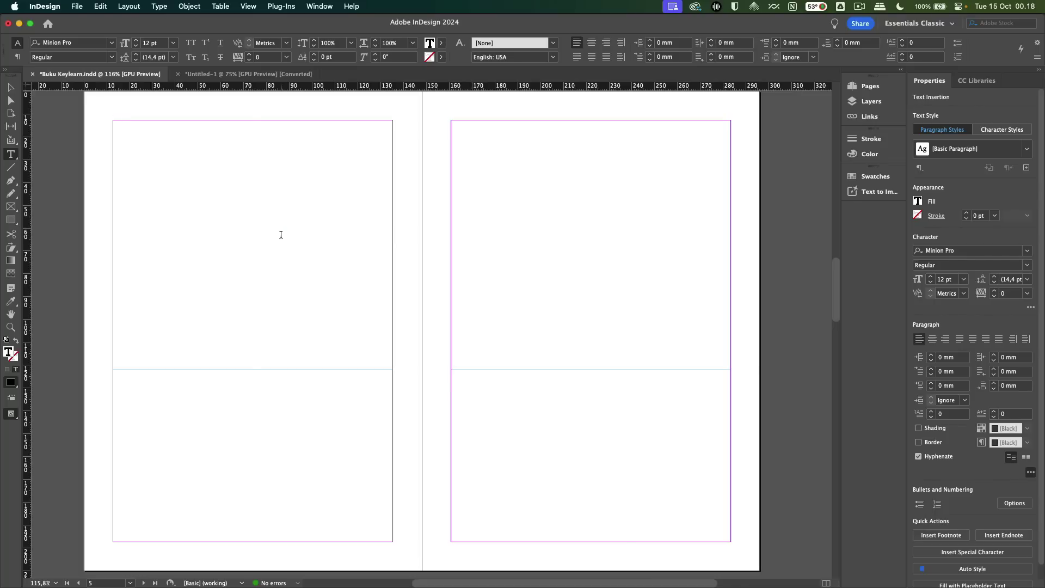
pyautogui.press('super+v')
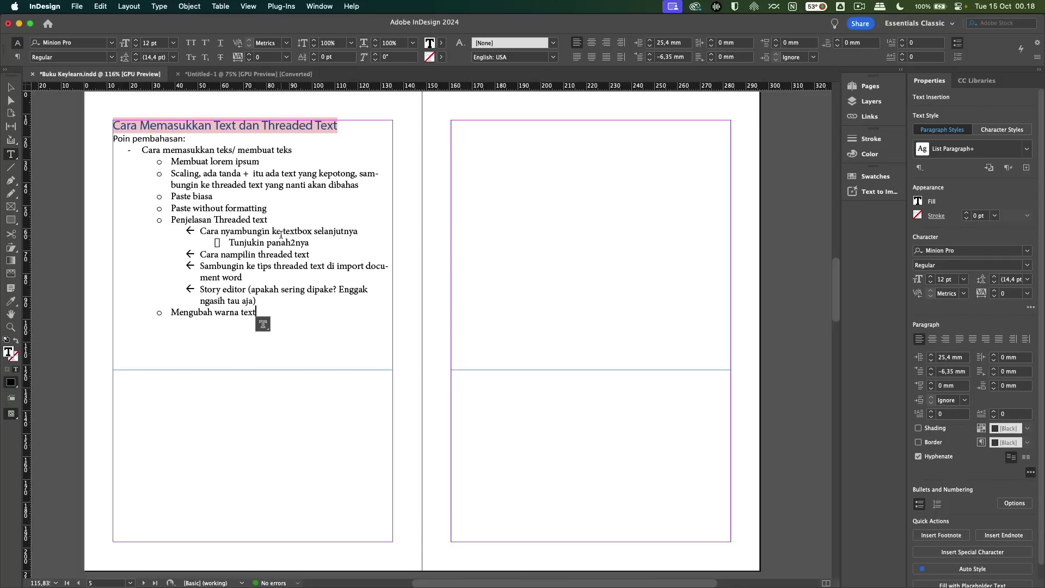
pyautogui.press('Escape')
pyautogui.moveTo(285, 315); pyautogui.dragTo(351, 398)
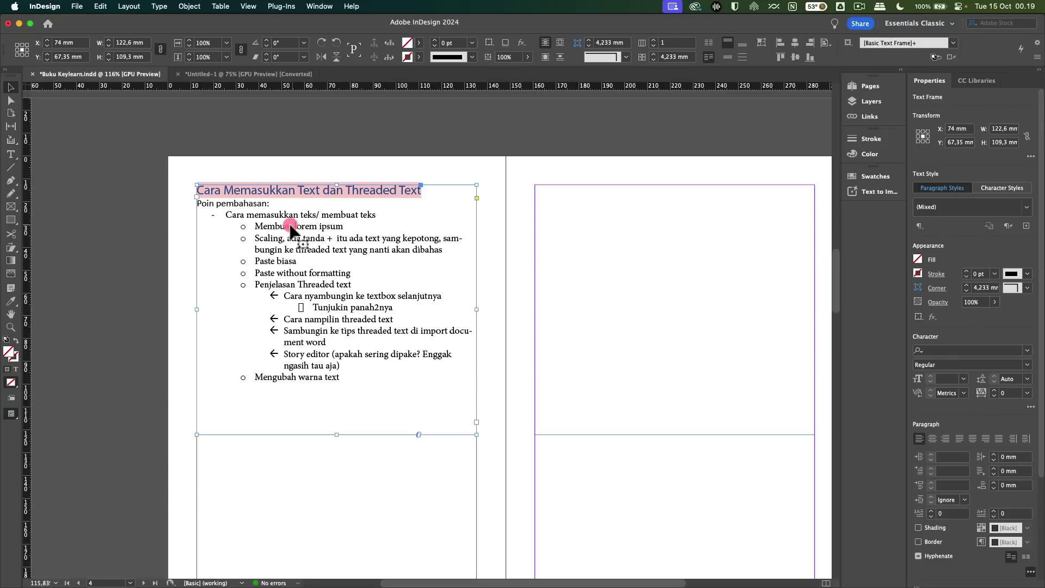
pyautogui.scroll(1, 251, 223)
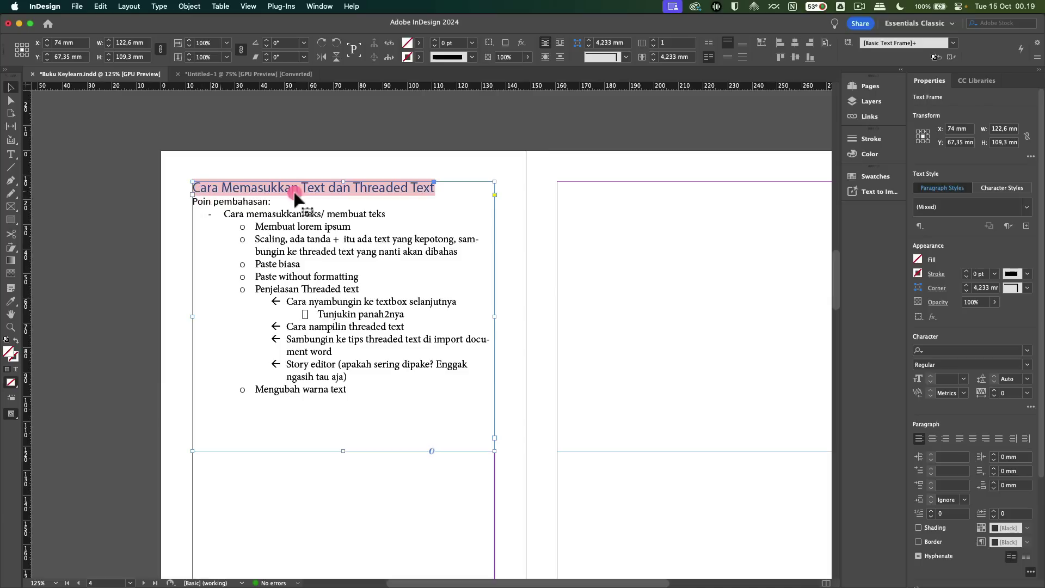
# Examine the formatting carried over in the pasted text, from the "Poin pembahasan:" line down through the nested list.
pyautogui.doubleClick(237, 201)
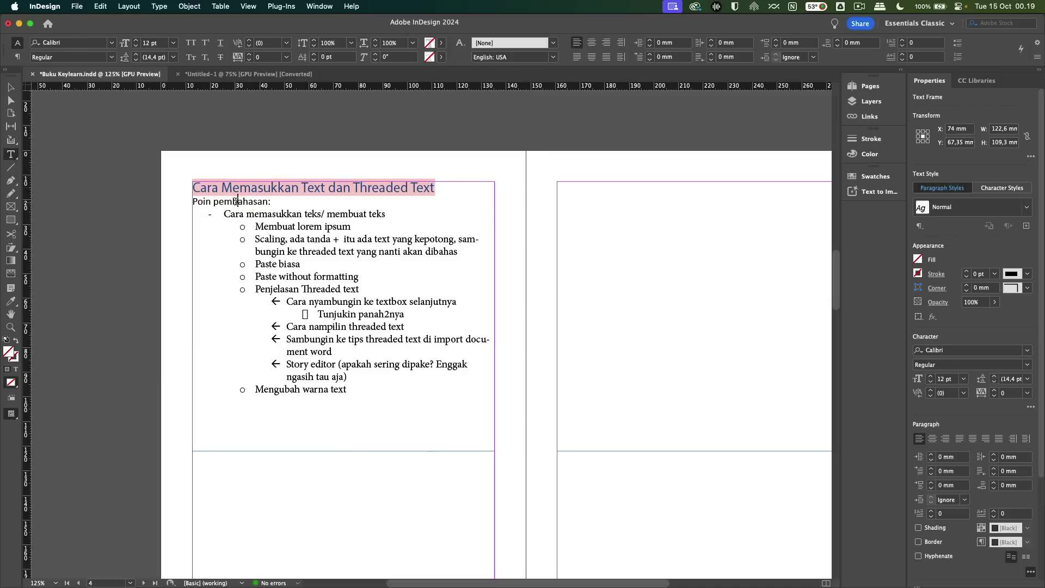
pyautogui.moveTo(212, 202); pyautogui.dragTo(384, 348)
pyautogui.click(368, 198)
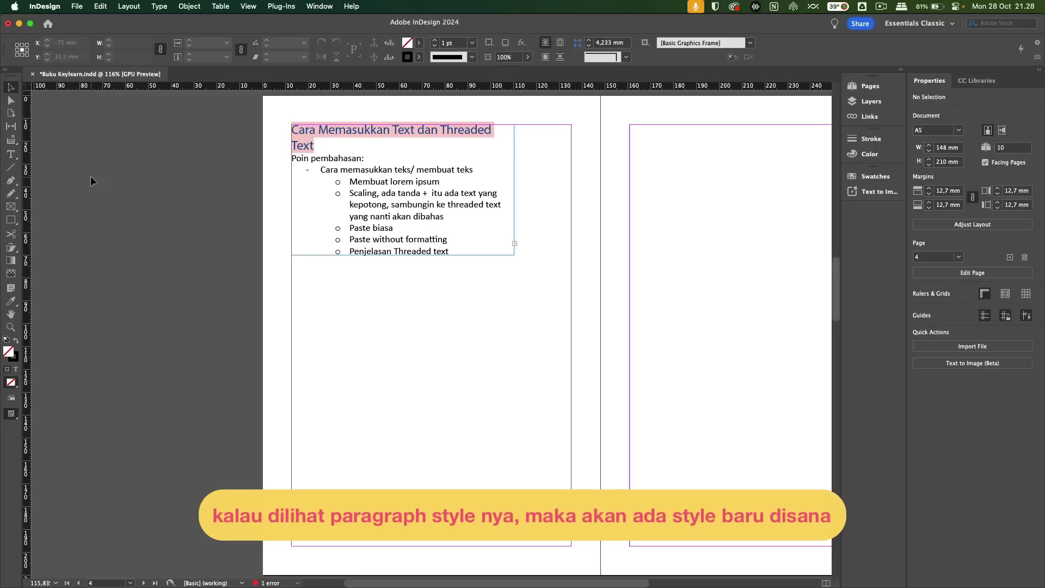
# Deselect the text frame and open the Paragraph Styles panel beside the pasted text.
pyautogui.click(349, 203)
pyautogui.click(540, 197)
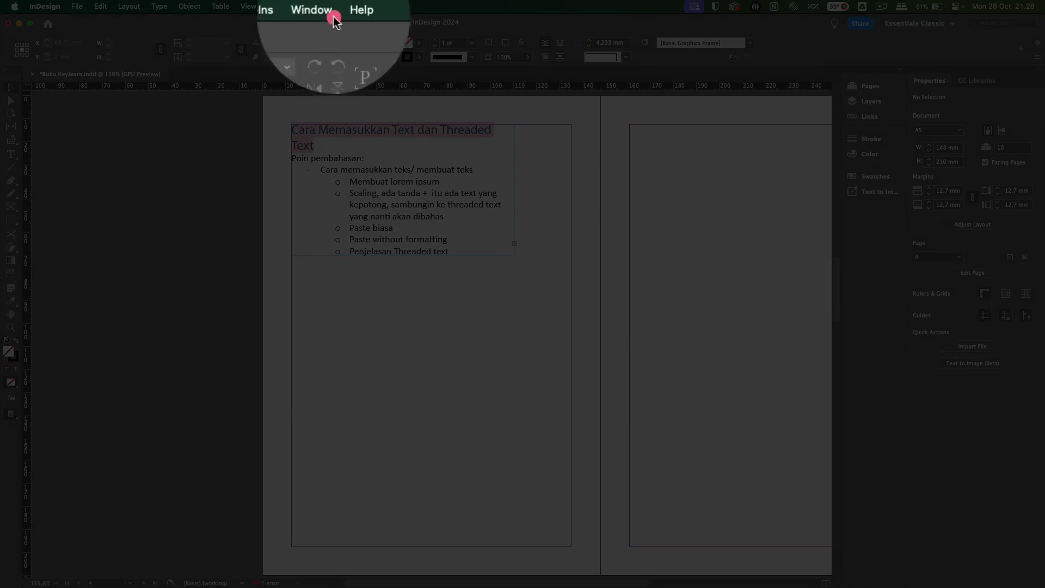
pyautogui.click(319, 6)
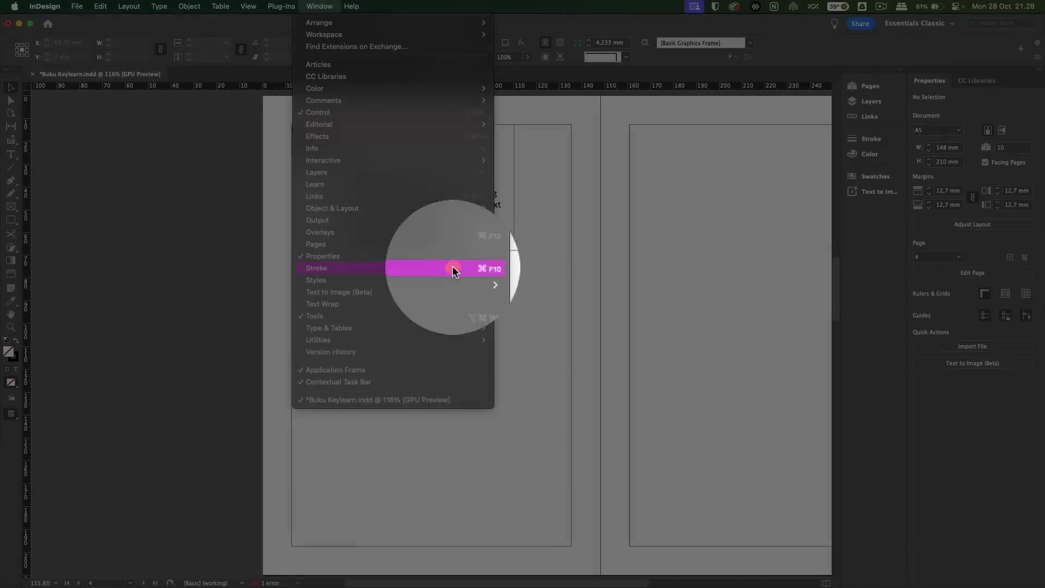
pyautogui.moveTo(456, 280)
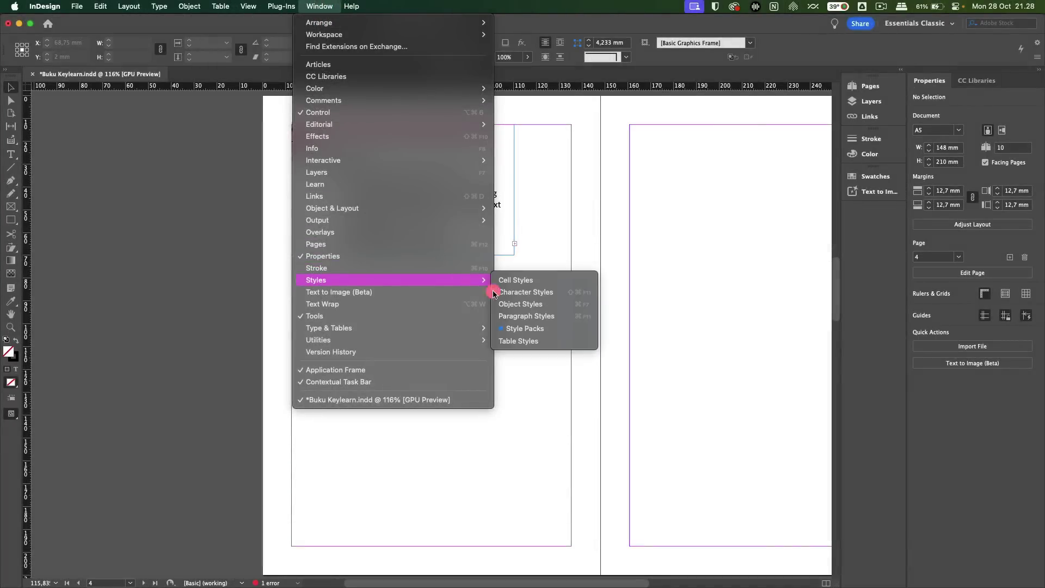
pyautogui.click(524, 315)
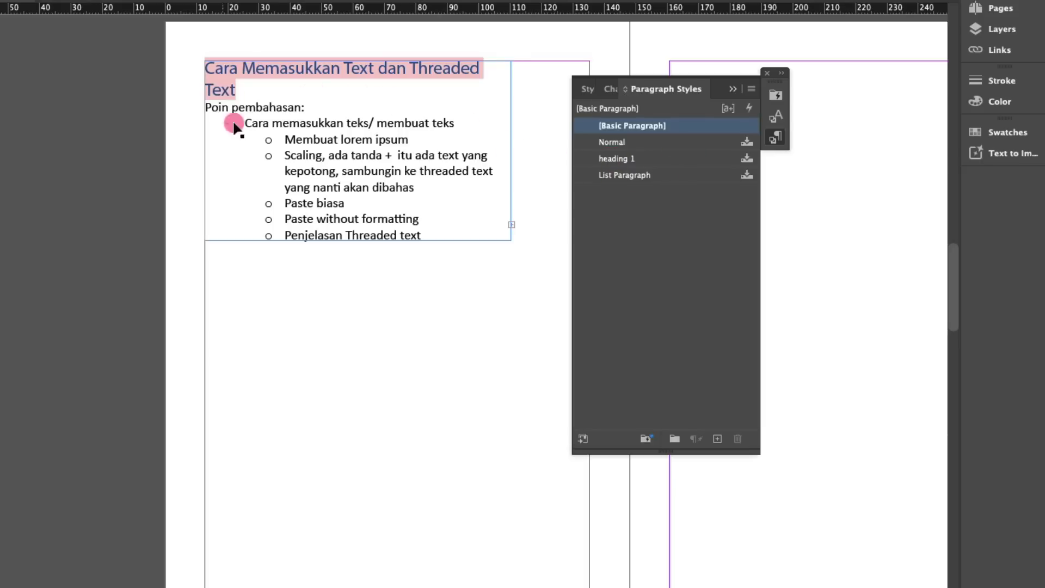
# Check which paragraph styles are applied to the dash item, the "Poin pembahasan:" line, the heading and the bullet items.
pyautogui.click(338, 123)
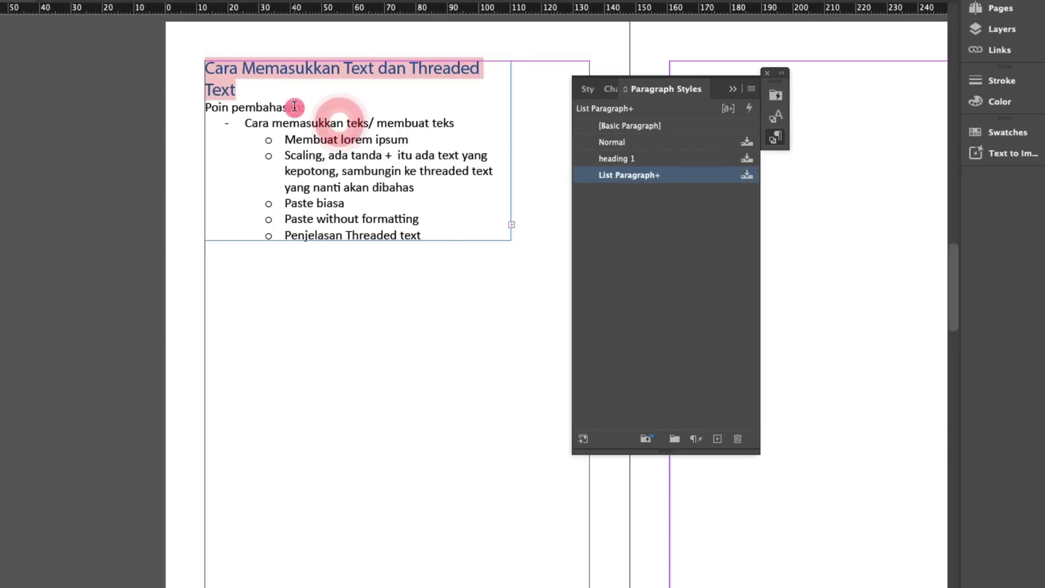
pyautogui.moveTo(320, 109); pyautogui.dragTo(213, 108)
pyautogui.click(674, 149)
pyautogui.click(617, 146)
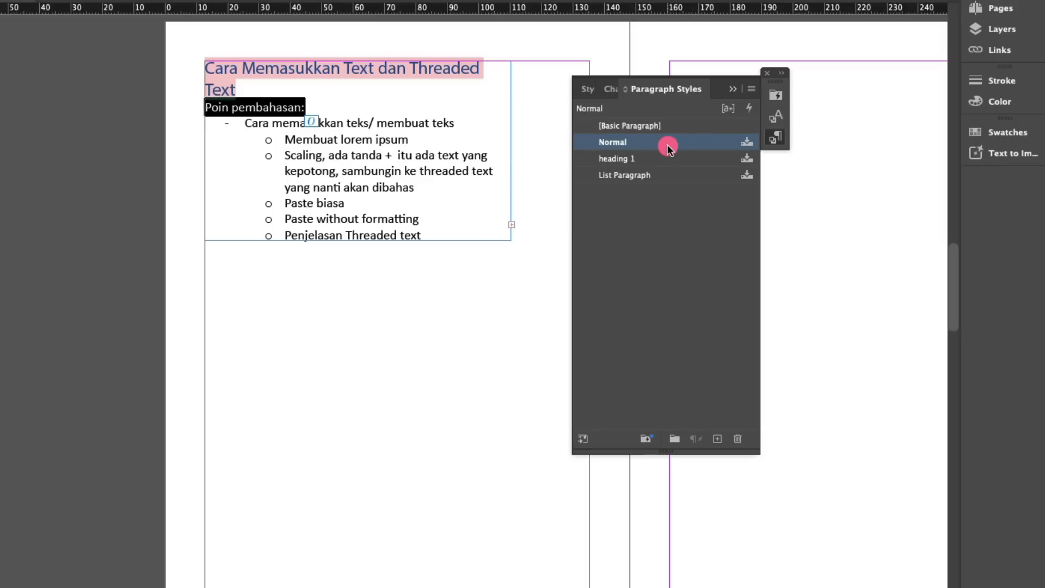
pyautogui.hotkey('ctrl', 'shift', 'Up')
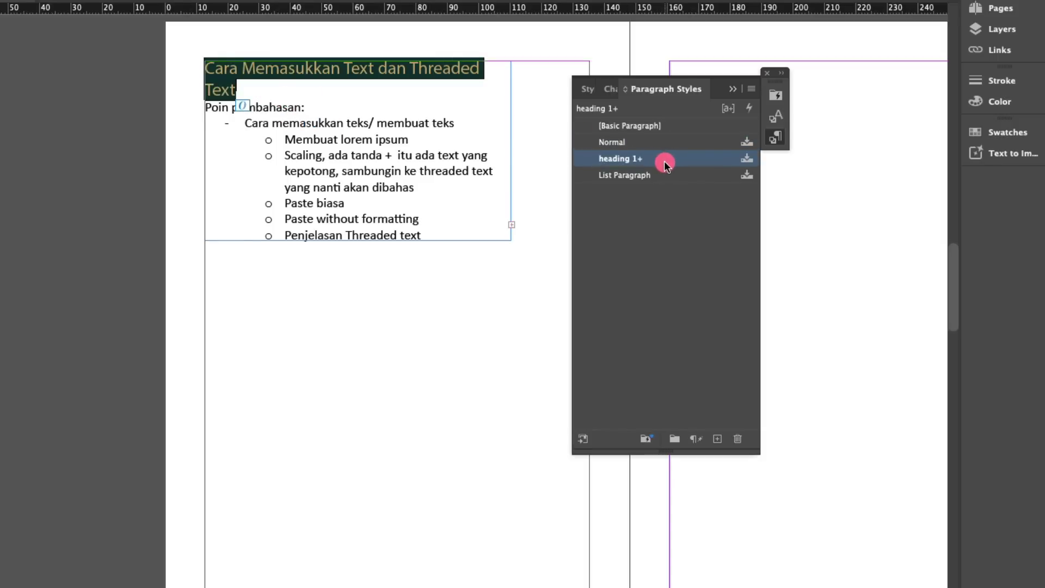
pyautogui.click(309, 159)
pyautogui.moveTo(284, 137); pyautogui.dragTo(455, 235)
pyautogui.click(674, 175)
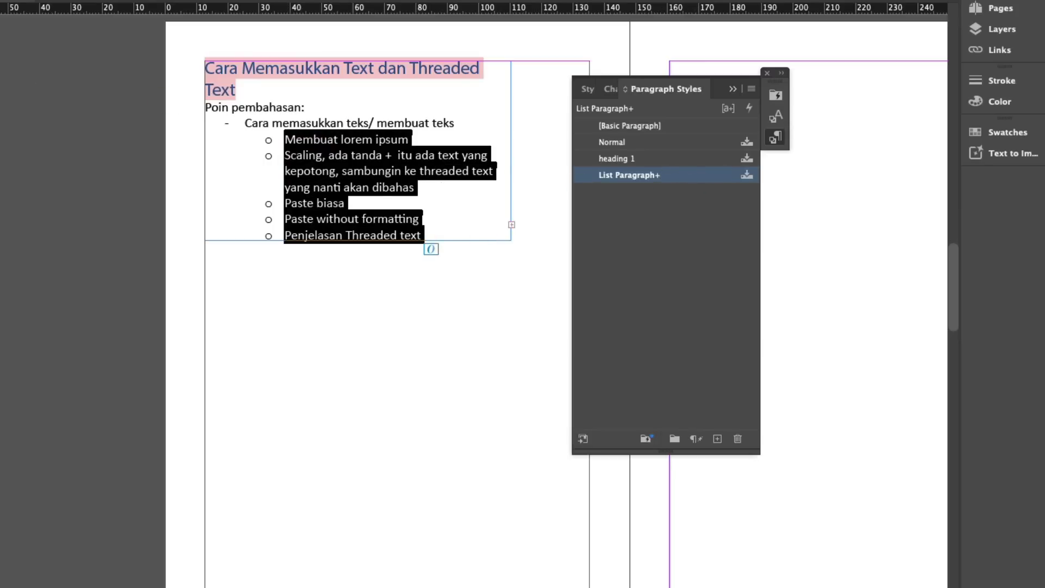
pyautogui.click(21, 145)
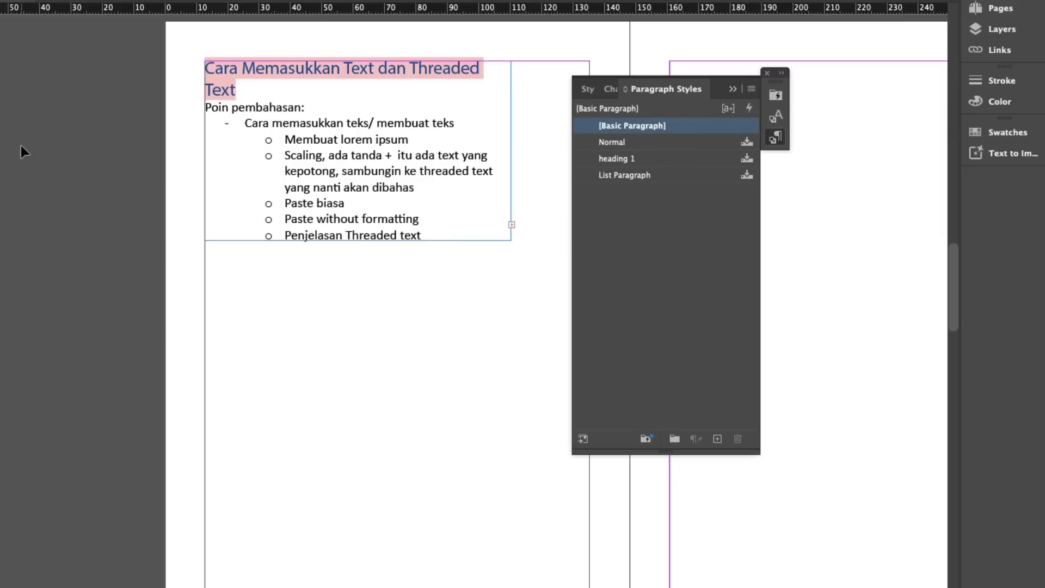
# Undo the formatted paste to compare the paragraph style list without it, and redo the paste.
pyautogui.press('super+z')
pyautogui.click(427, 245)
pyautogui.click(657, 208)
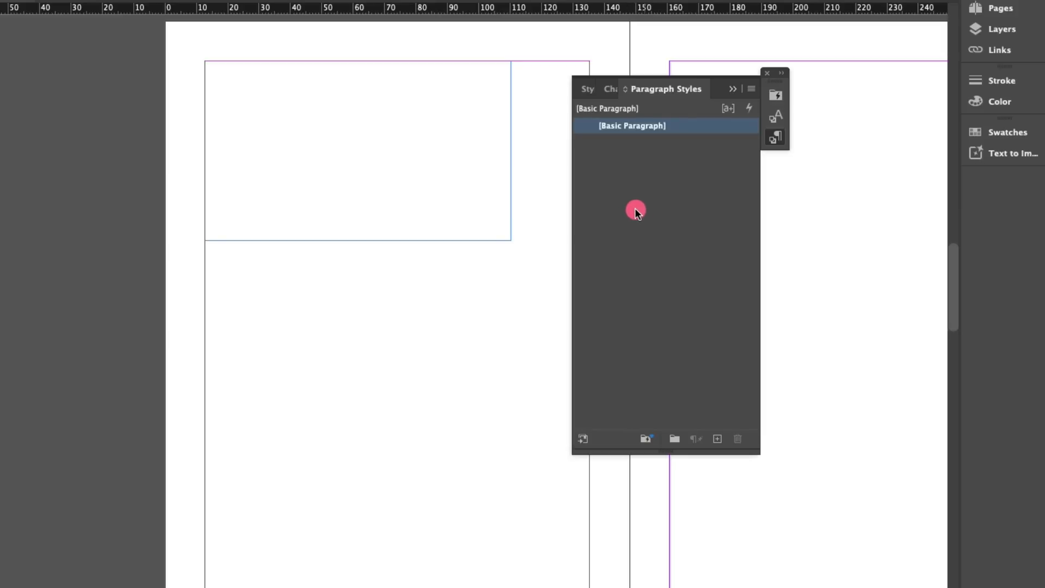
pyautogui.press('super+shift+z')
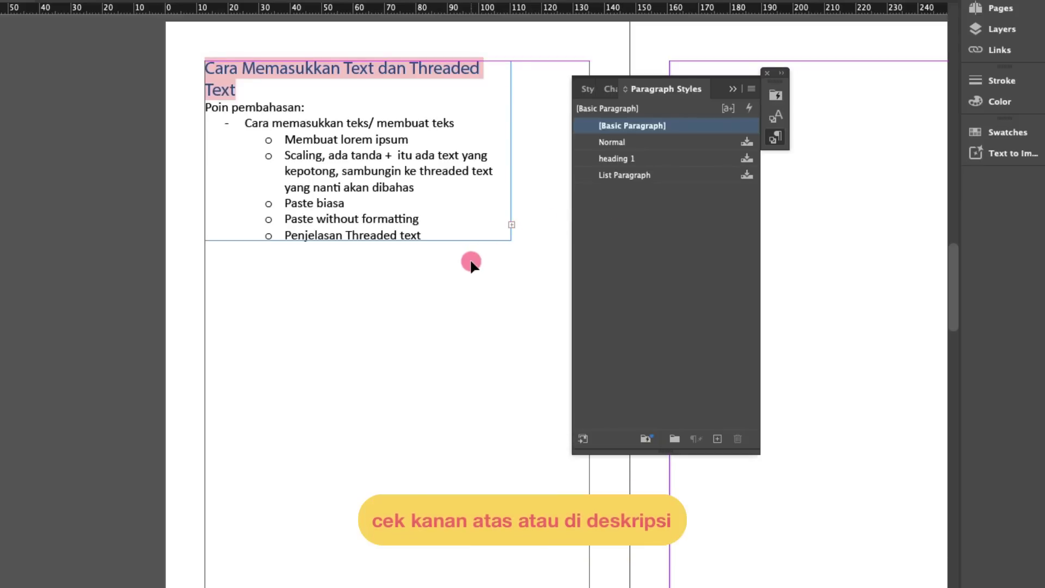
pyautogui.click(606, 92)
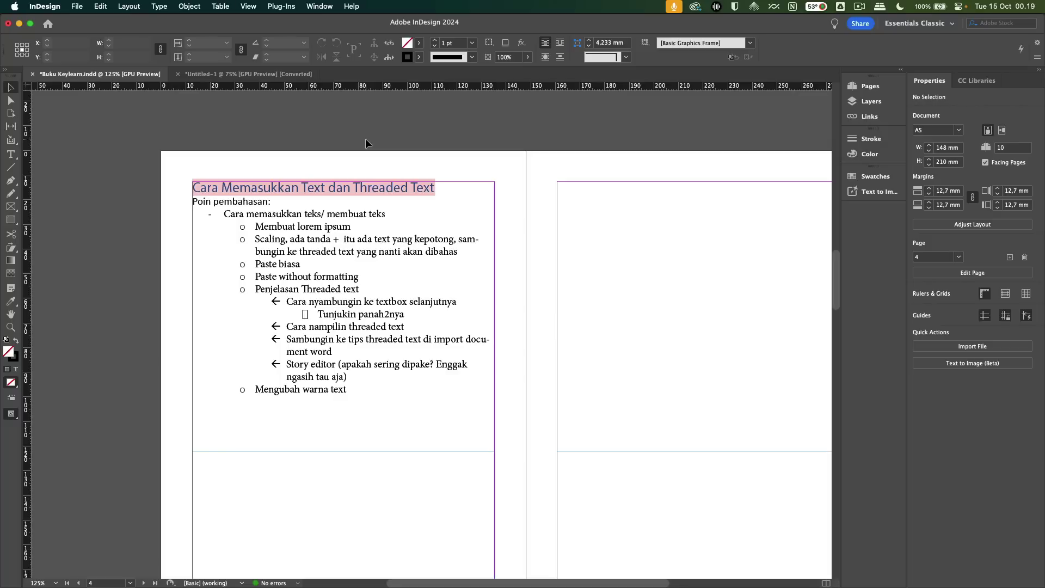
# Paste the copied outline without formatting into the facing page's empty text frame and finish editing the text.
pyautogui.moveTo(365, 143); pyautogui.dragTo(345, 158)
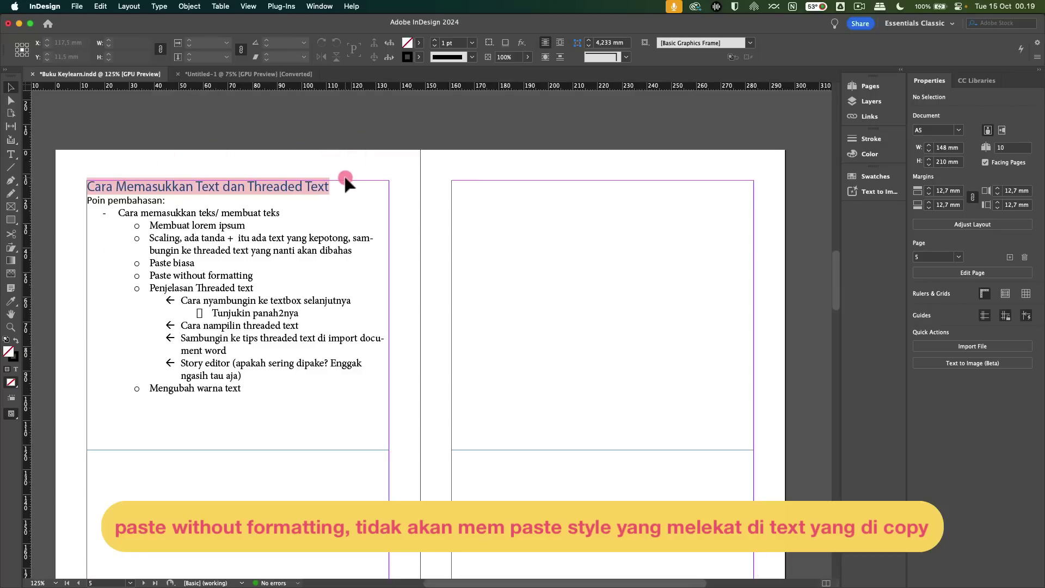
pyautogui.doubleClick(500, 204)
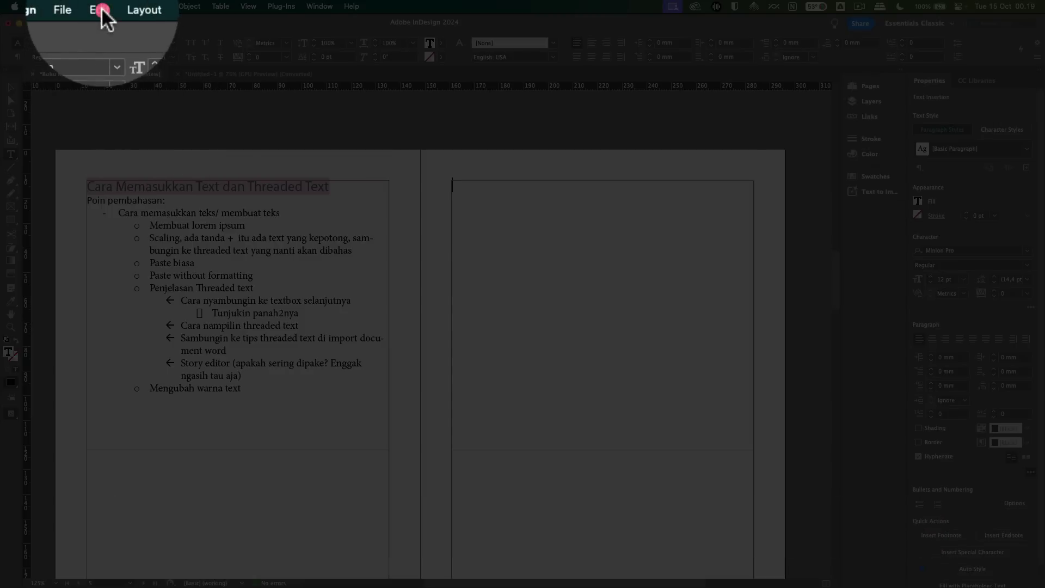
pyautogui.click(100, 6)
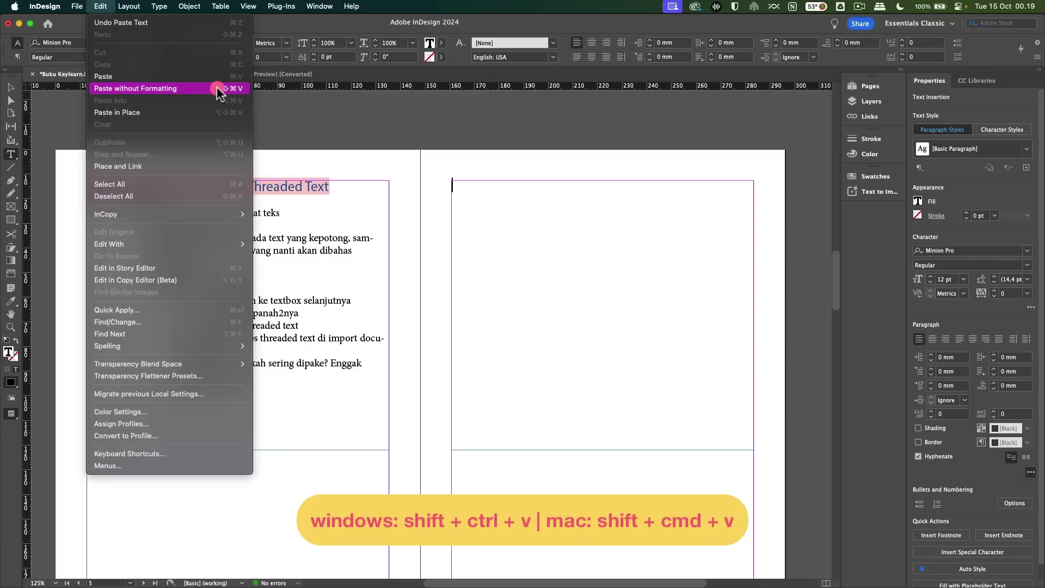
pyautogui.click(216, 88)
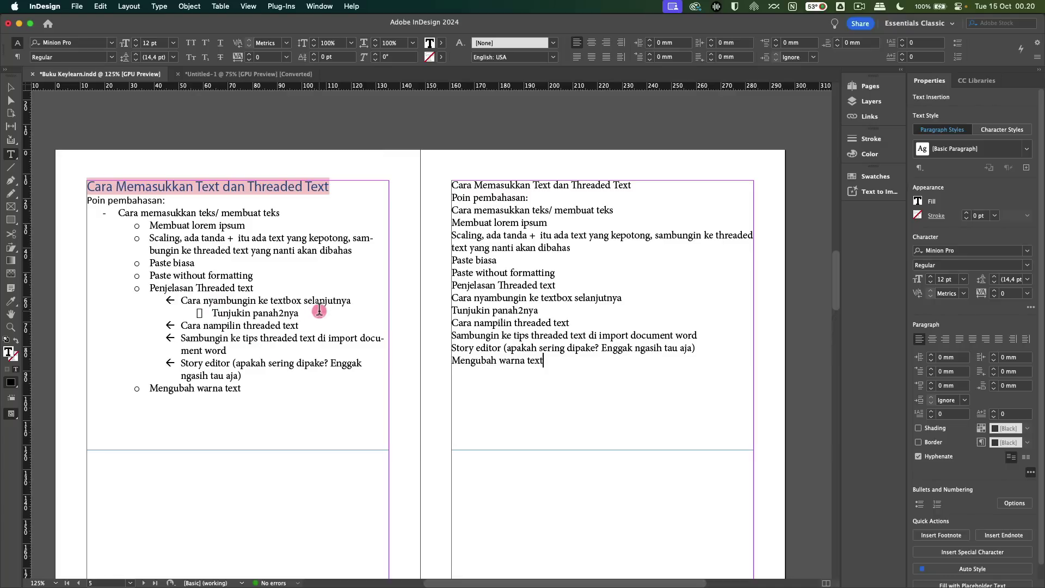
pyautogui.press('Escape')
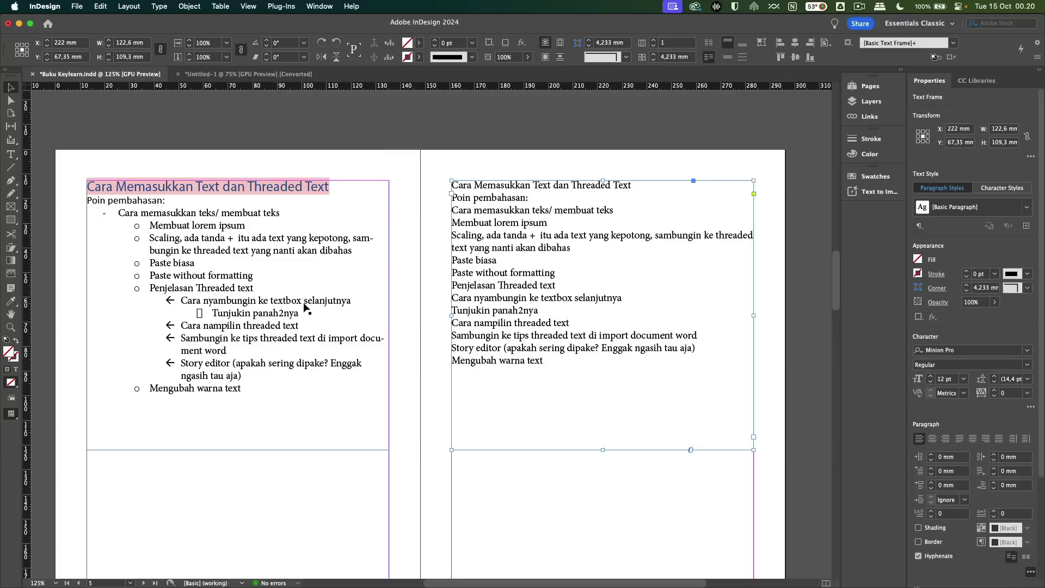